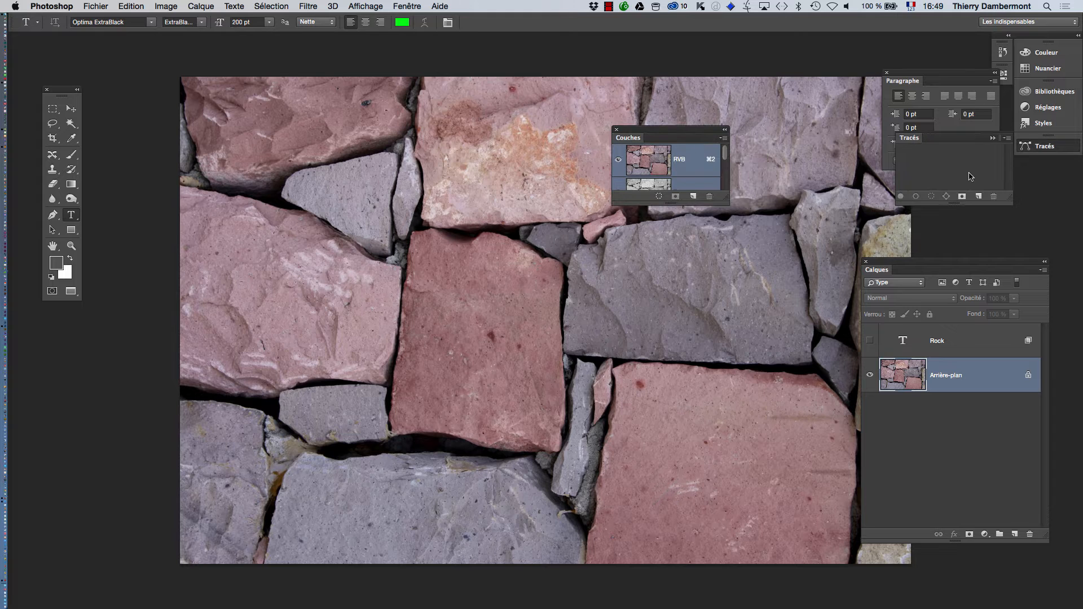
# Close the Tracés panel, enlarge the Couches panel and view the Rouge, Vert and Bleu channels one at a time.
pyautogui.click(993, 138)
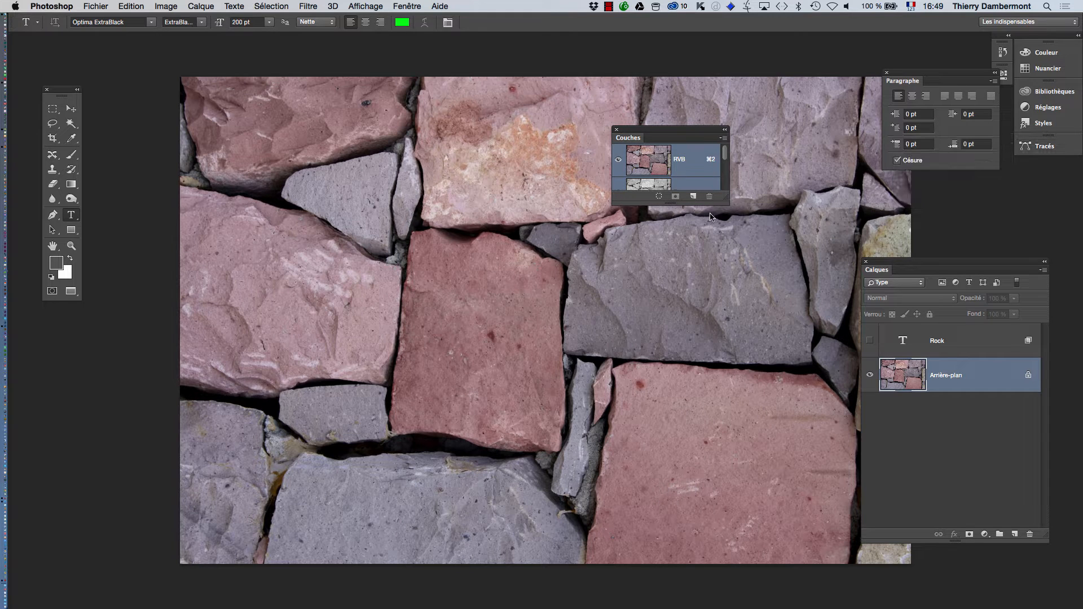
pyautogui.moveTo(726, 202); pyautogui.dragTo(748, 398)
pyautogui.click(686, 197)
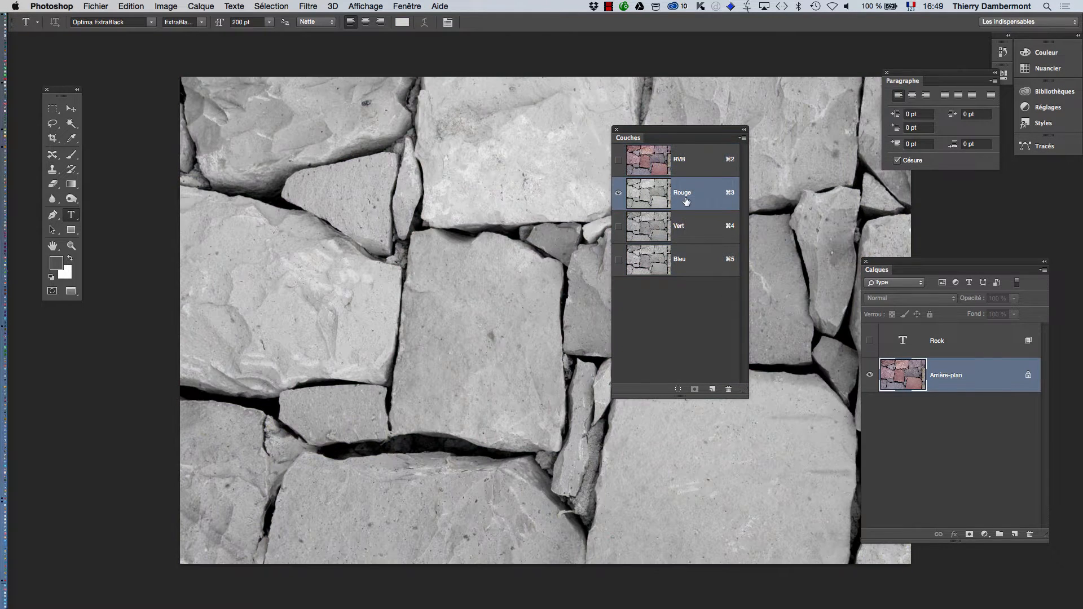
pyautogui.click(687, 226)
pyautogui.click(685, 256)
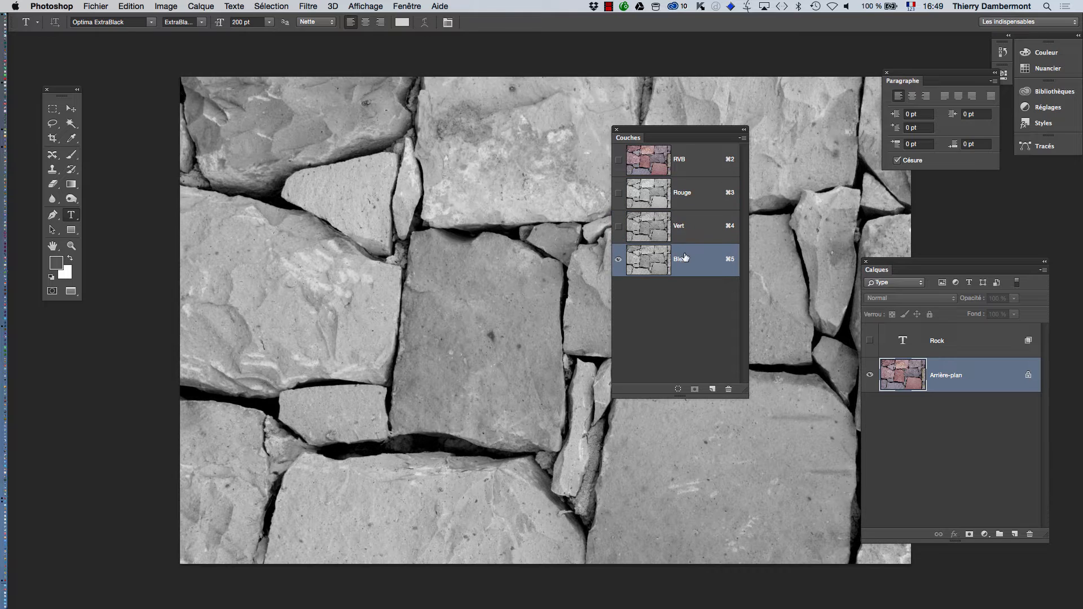
pyautogui.moveTo(670, 134); pyautogui.dragTo(815, 111)
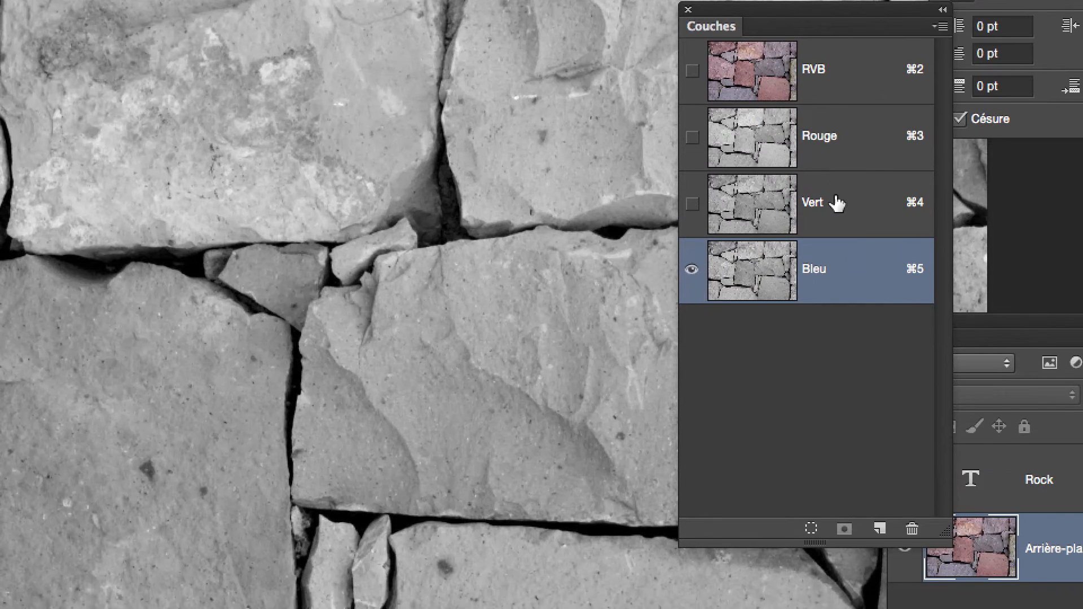
# Compare the contrast of the Vert, Rouge and Bleu channels again and leave only Rouge active.
pyautogui.click(839, 202)
pyautogui.click(827, 169)
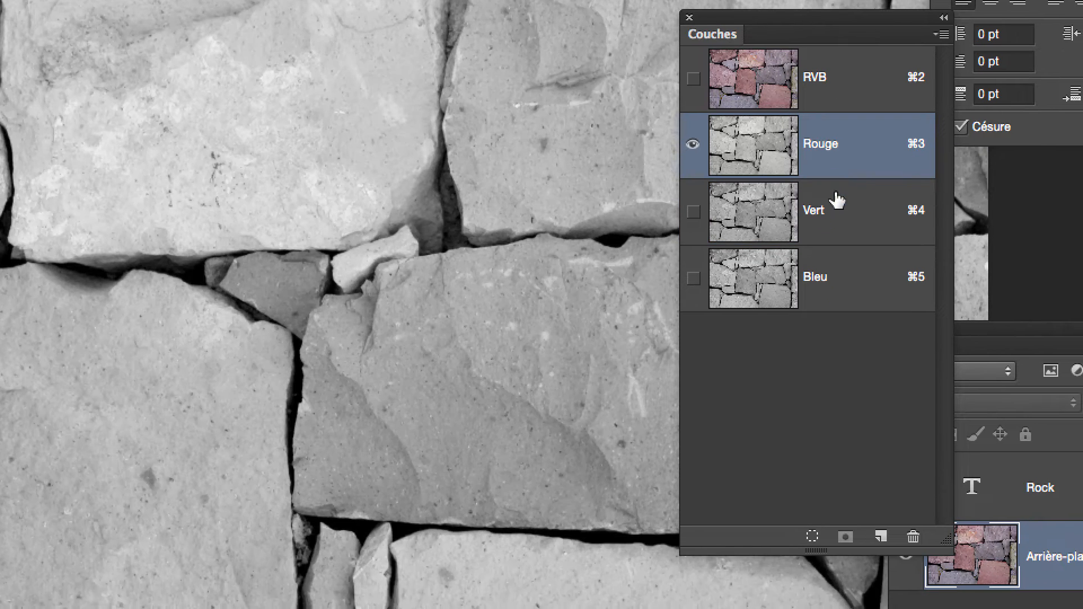
pyautogui.click(838, 239)
pyautogui.click(838, 287)
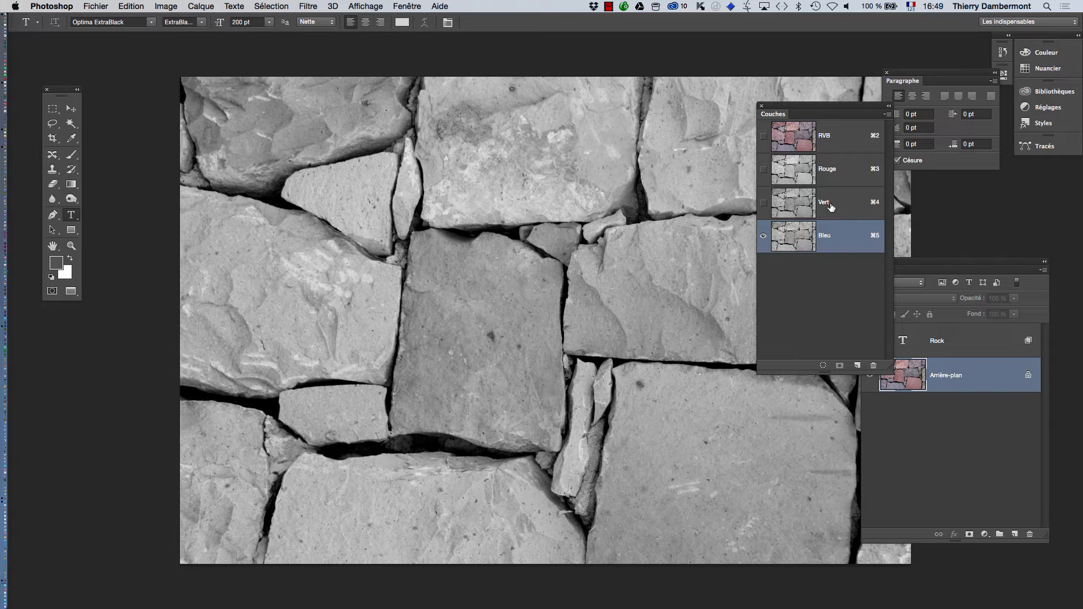
pyautogui.click(831, 207)
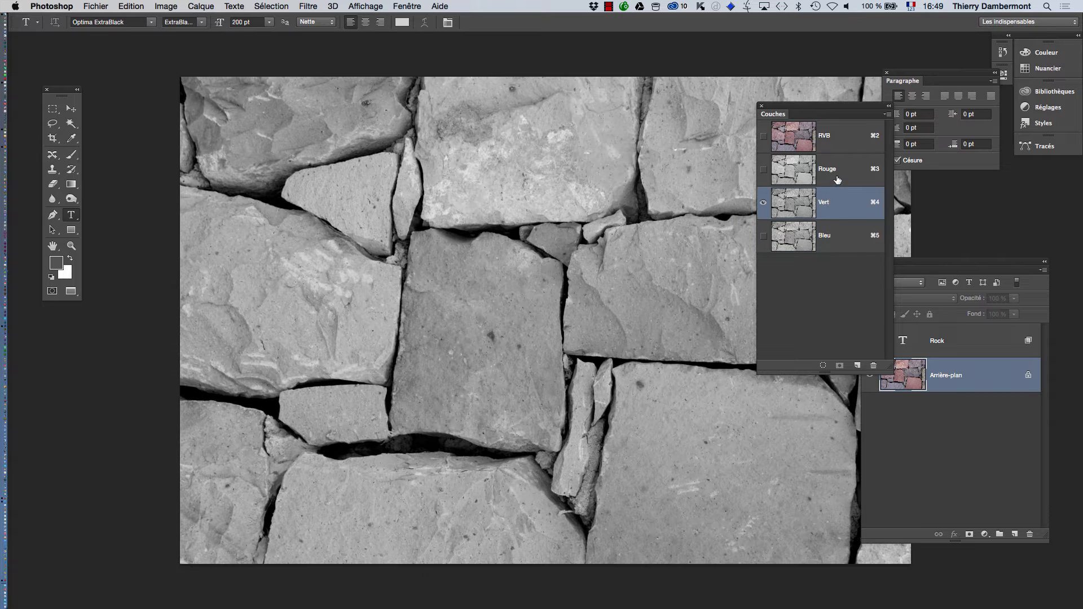
pyautogui.click(838, 180)
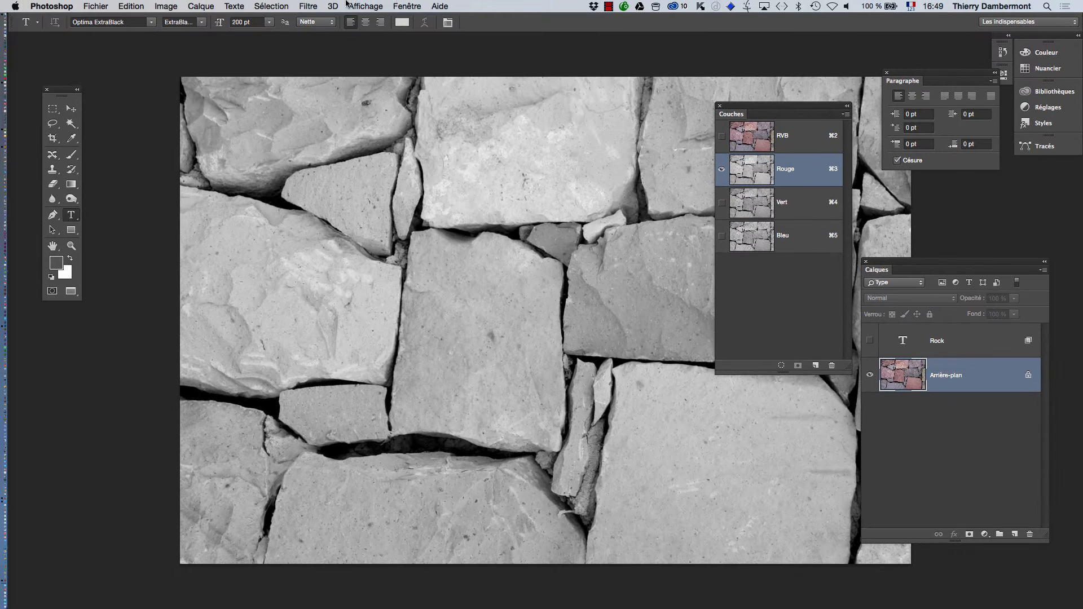
# Convert the image to Niveaux de gris from the Rouge channel, merging visible layers and discarding hidden layers and the other channels.
pyautogui.click(180, 5)
pyautogui.moveTo(171, 20)
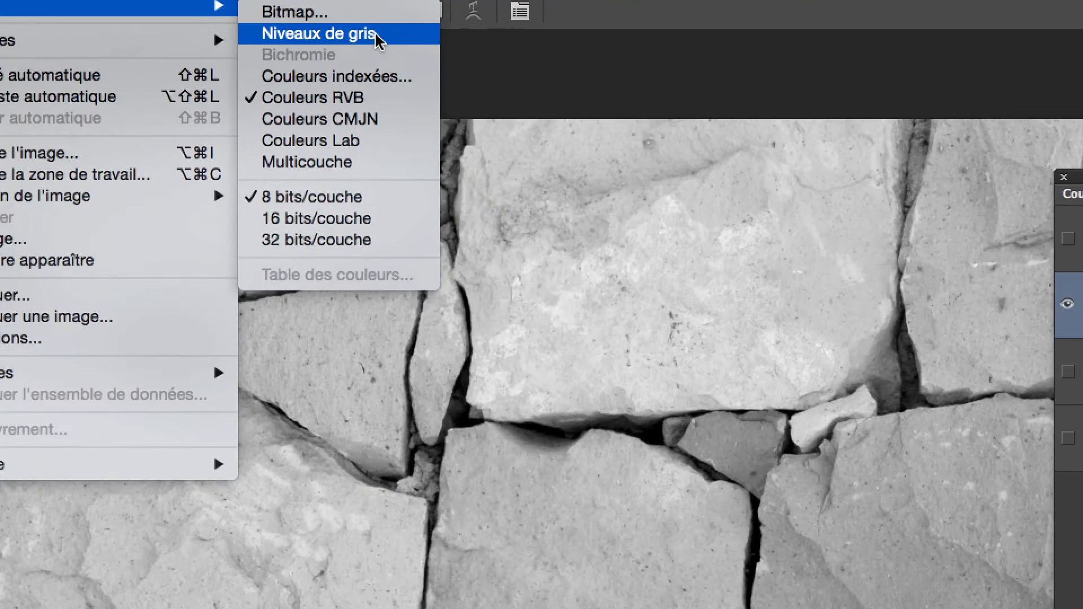
pyautogui.click(376, 35)
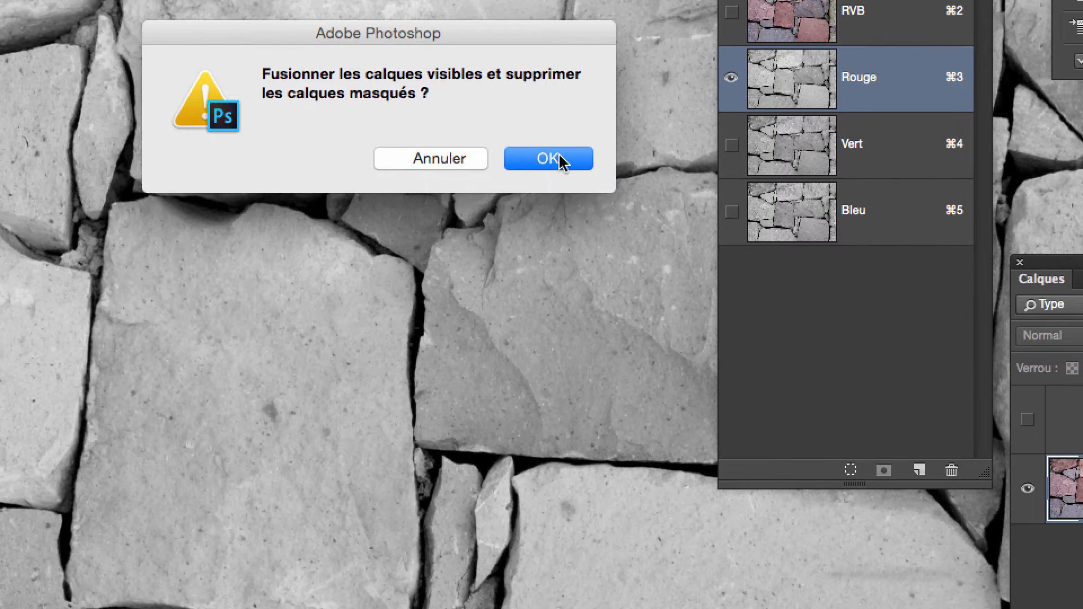
pyautogui.click(580, 183)
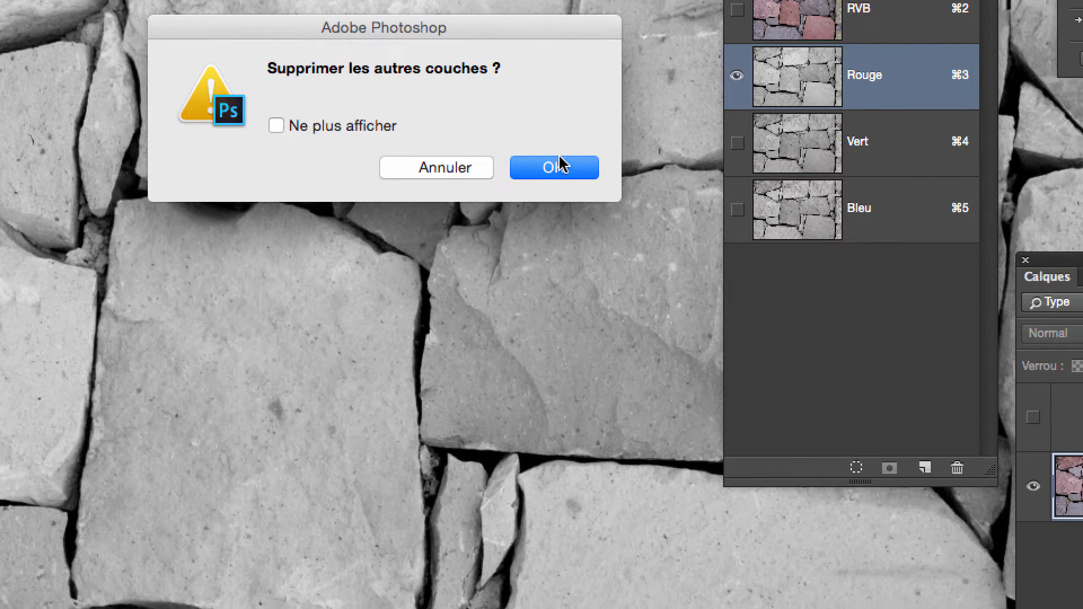
pyautogui.click(601, 190)
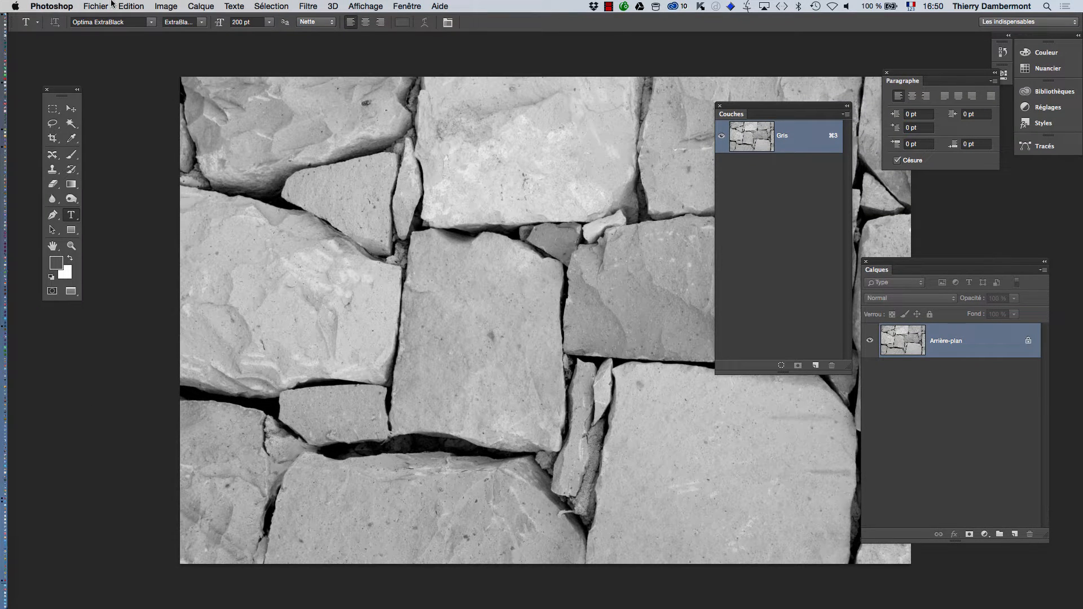
# Begin saving the grayscale image as a new file in Photoshop jour 2, folder "incrustation de texture sur surface en relief avec usure".
pyautogui.click(85, 5)
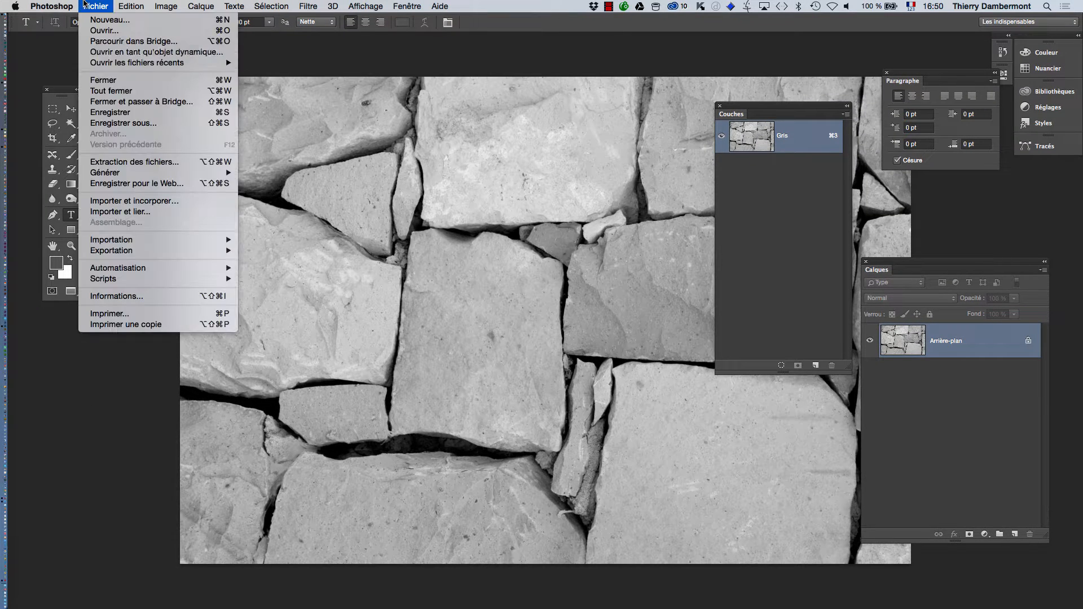
pyautogui.click(165, 123)
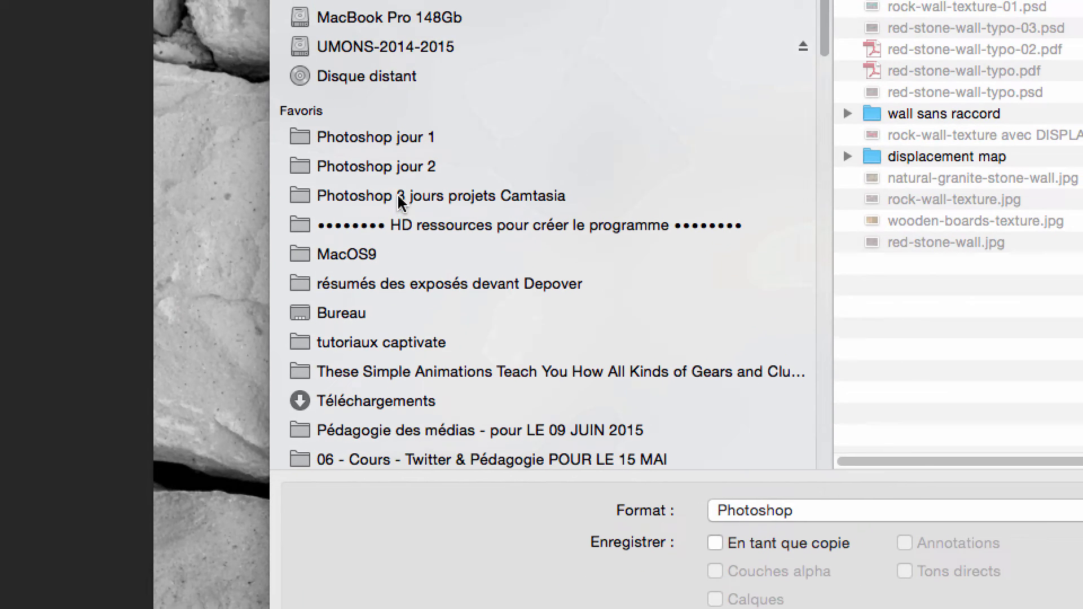
pyautogui.click(56, 423)
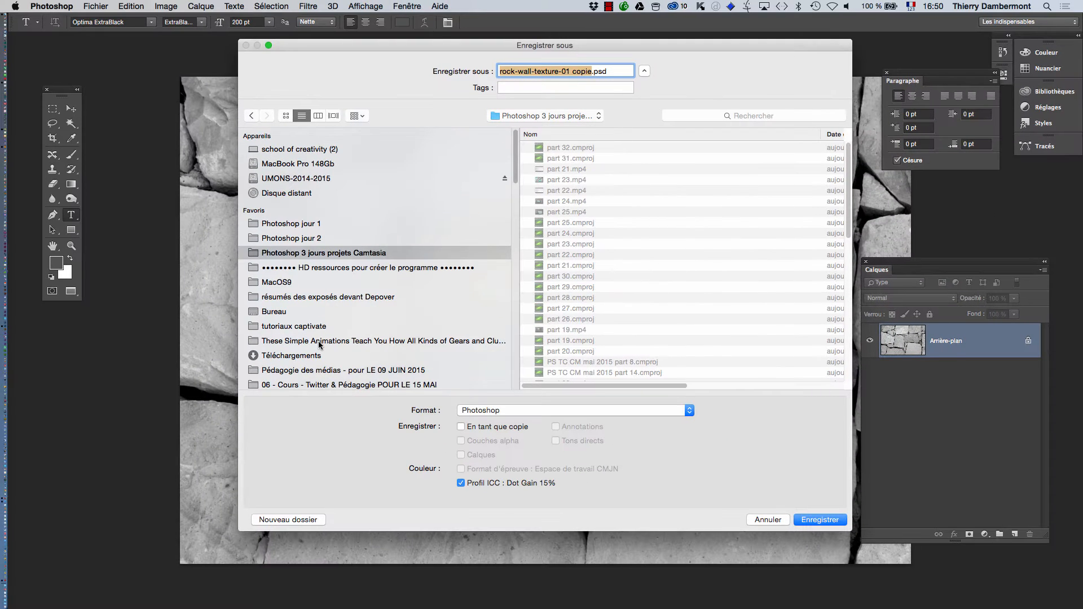
pyautogui.click(323, 241)
pyautogui.click(664, 149)
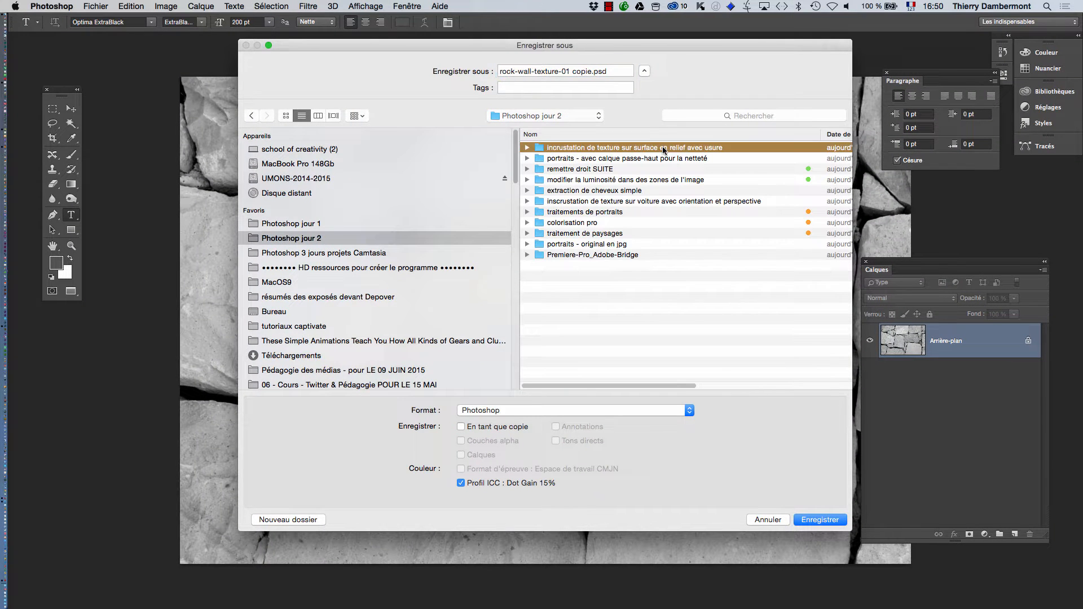
pyautogui.doubleClick(664, 149)
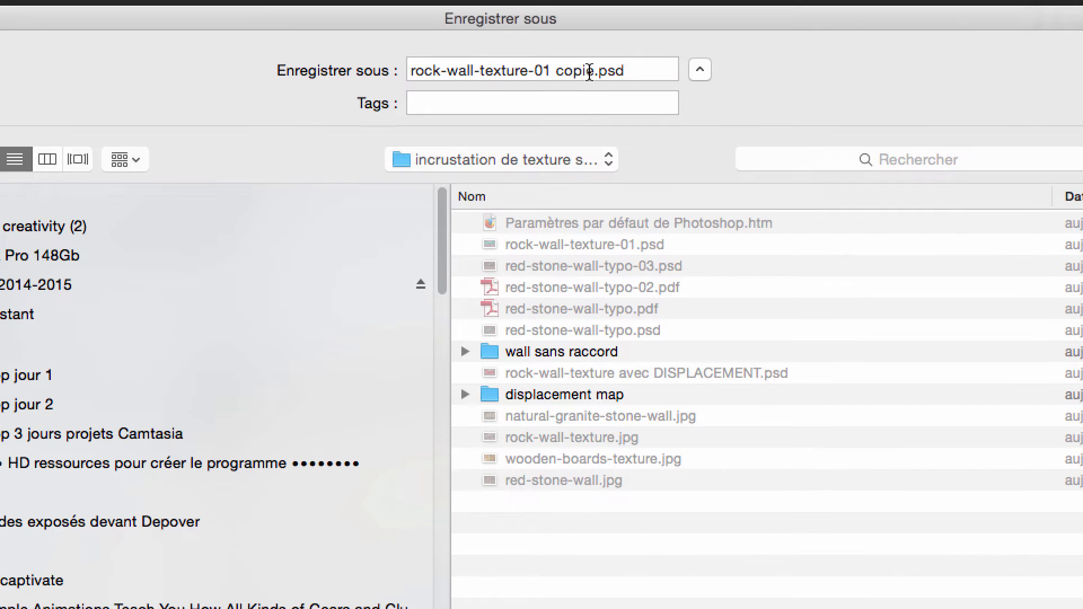
# Name the file rock-wall-POUR-DEPLACEMENT-TEXTE.psd and save it in Photoshop format.
pyautogui.doubleClick(585, 71)
pyautogui.moveTo(579, 73)
pyautogui.mouseDown()
pyautogui.moveTo(485, 73)
pyautogui.moveTo(559, 74)
pyautogui.mouseUp()
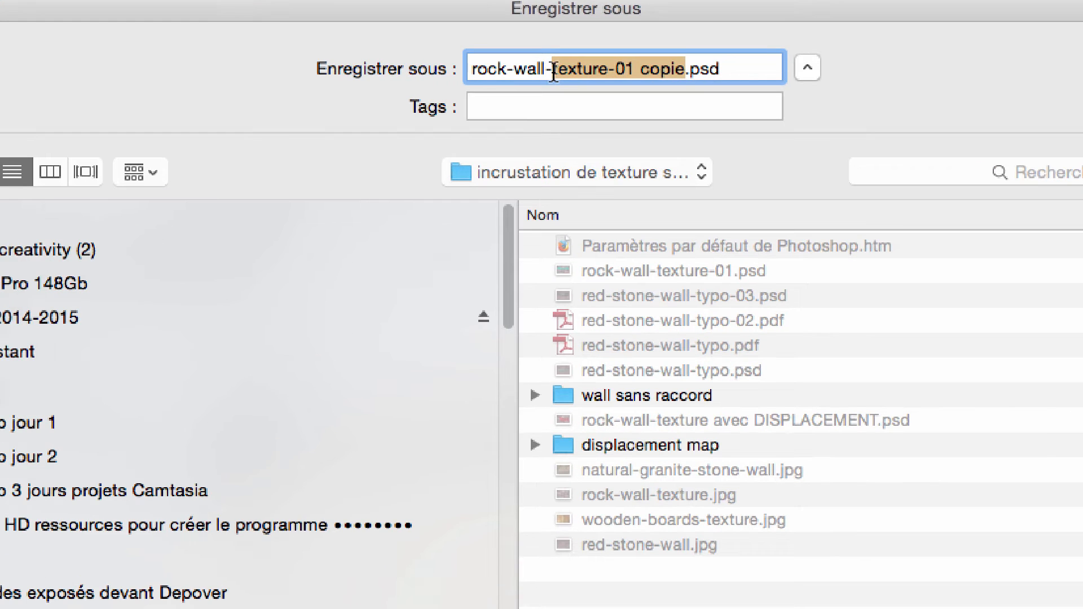
pyautogui.write('R')
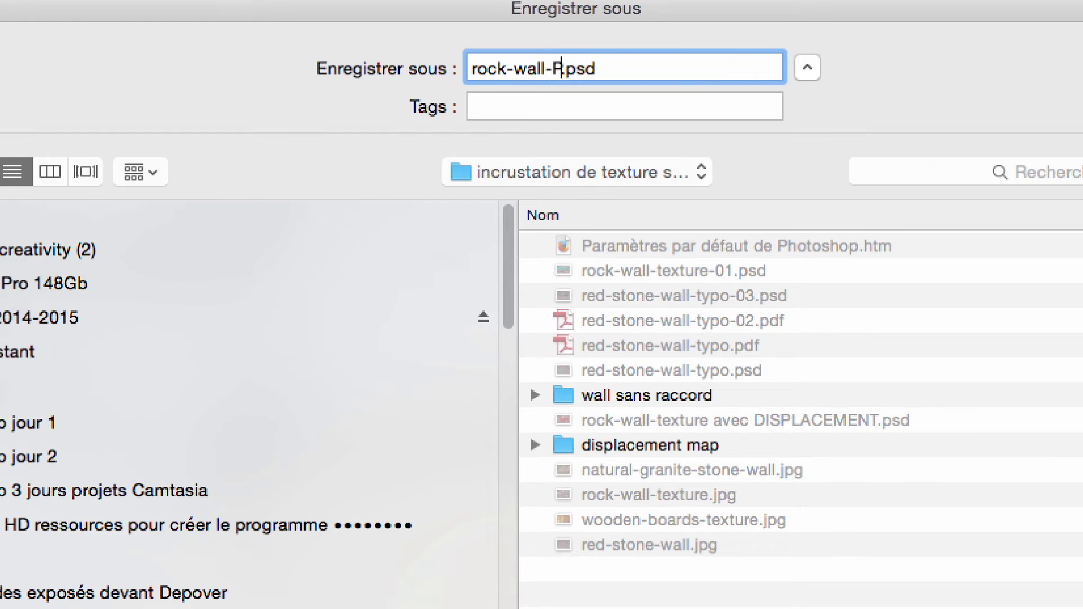
pyautogui.write('OUR')
pyautogui.write('-DEPL')
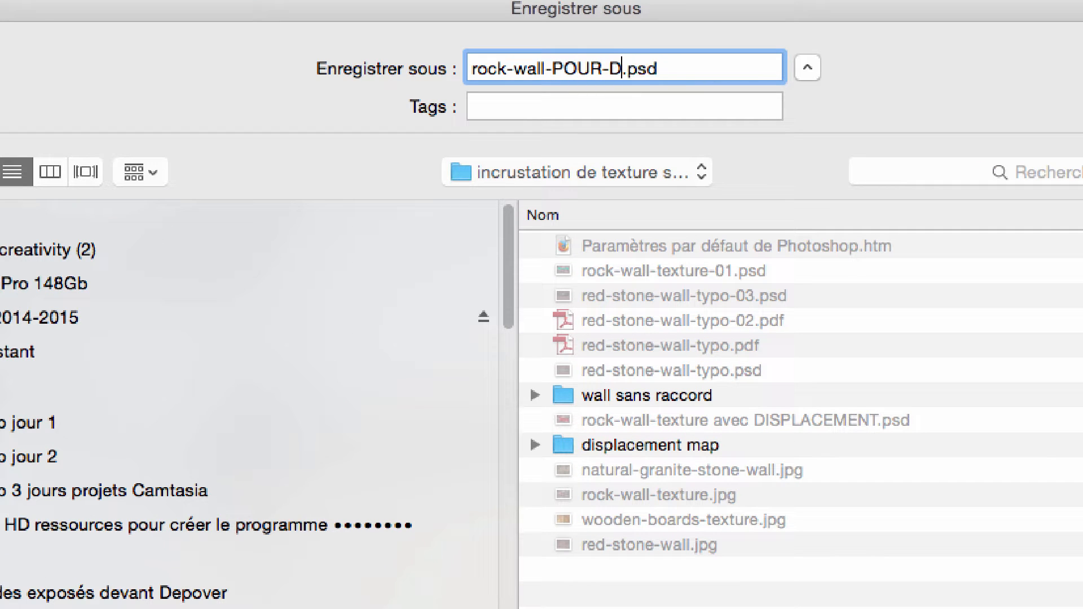
pyautogui.write('ACEMENT-TE')
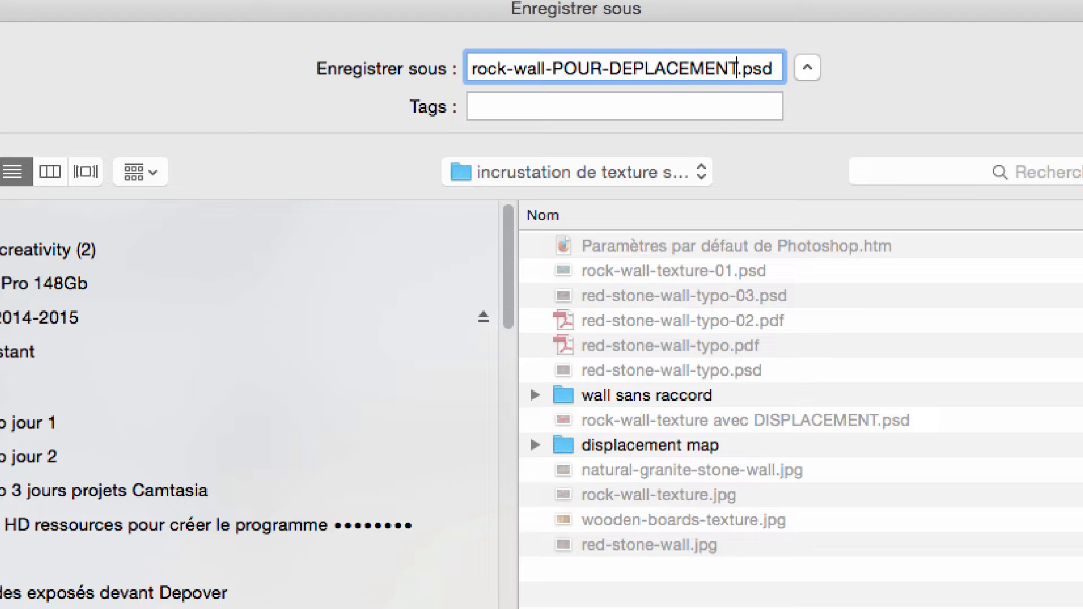
pyautogui.write('XTE')
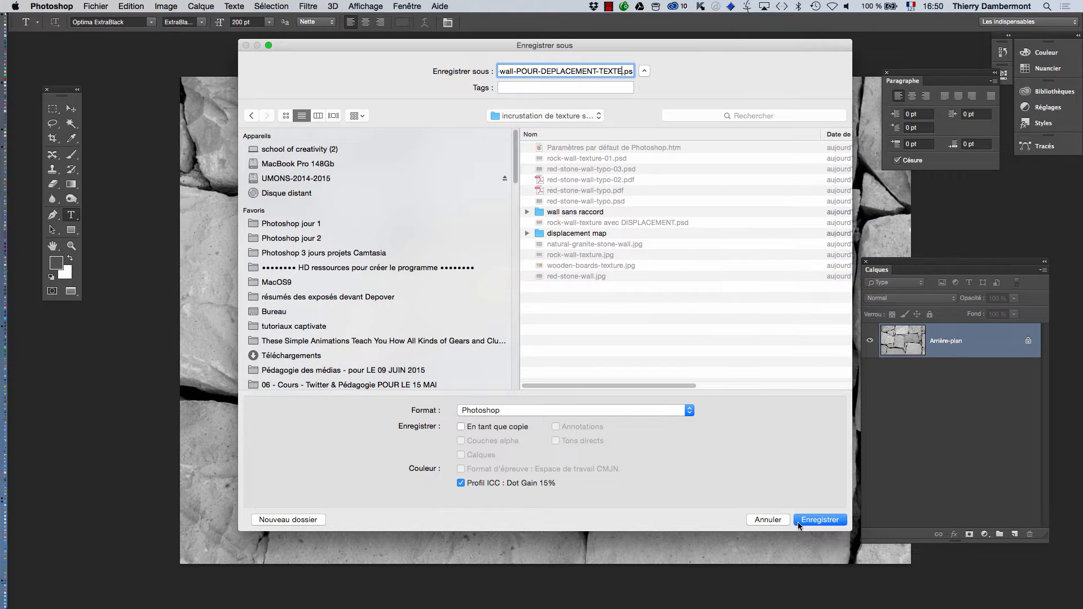
pyautogui.click(820, 520)
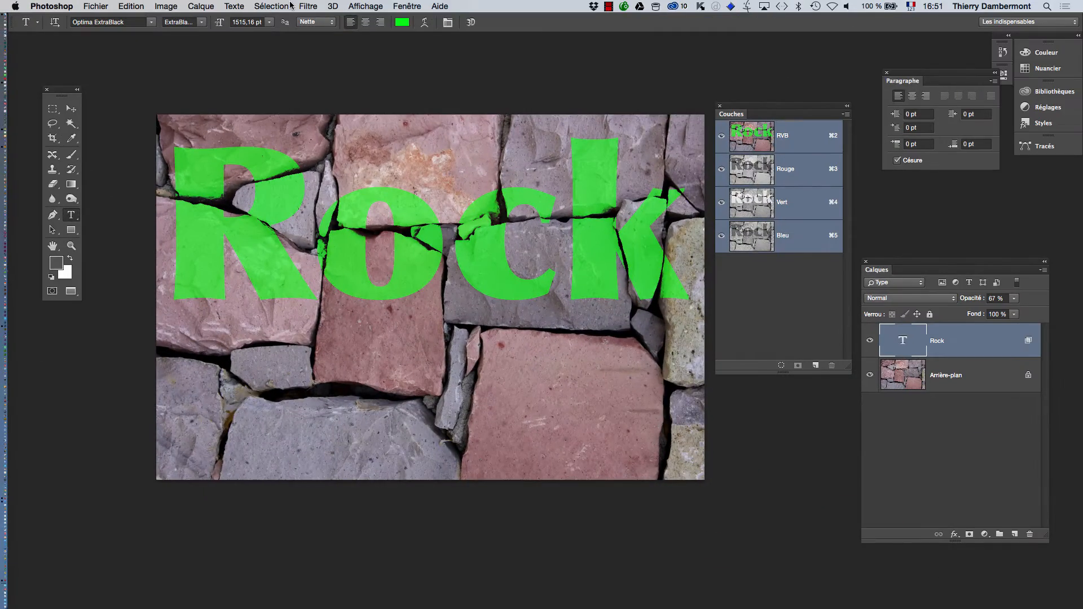
# Start the Dispersion distortion filter on the Rock text layer, converting the layer to a smart object.
pyautogui.click(581, 8)
pyautogui.moveTo(328, 164)
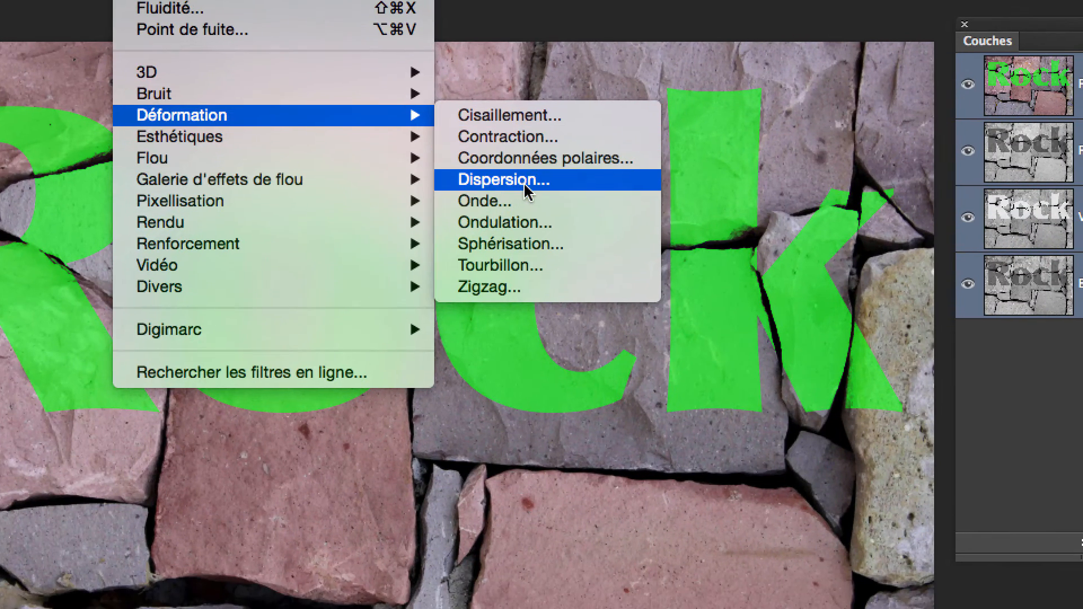
pyautogui.click(528, 197)
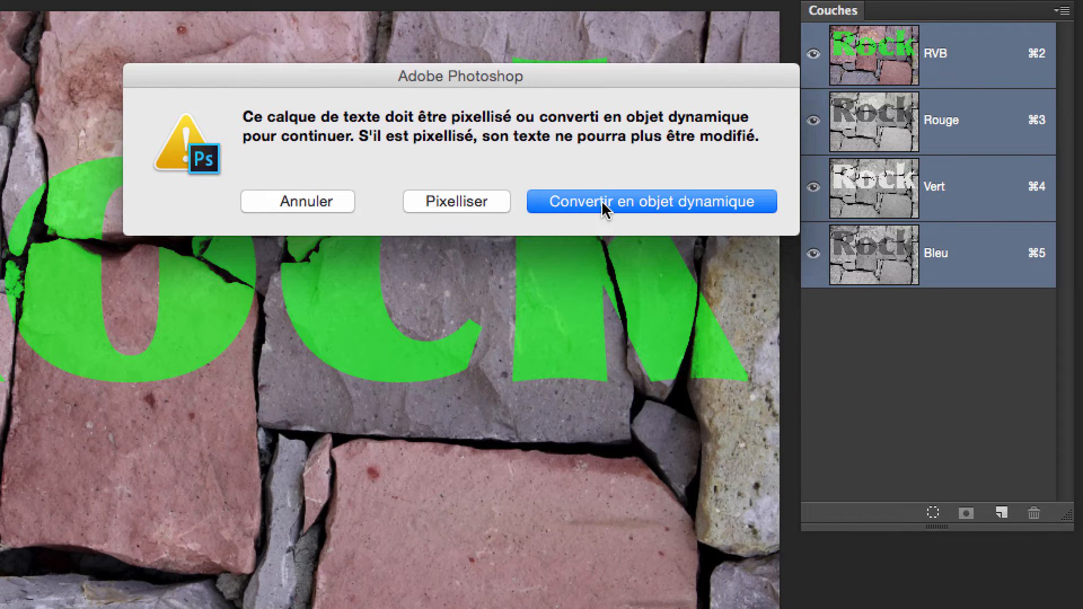
pyautogui.click(603, 202)
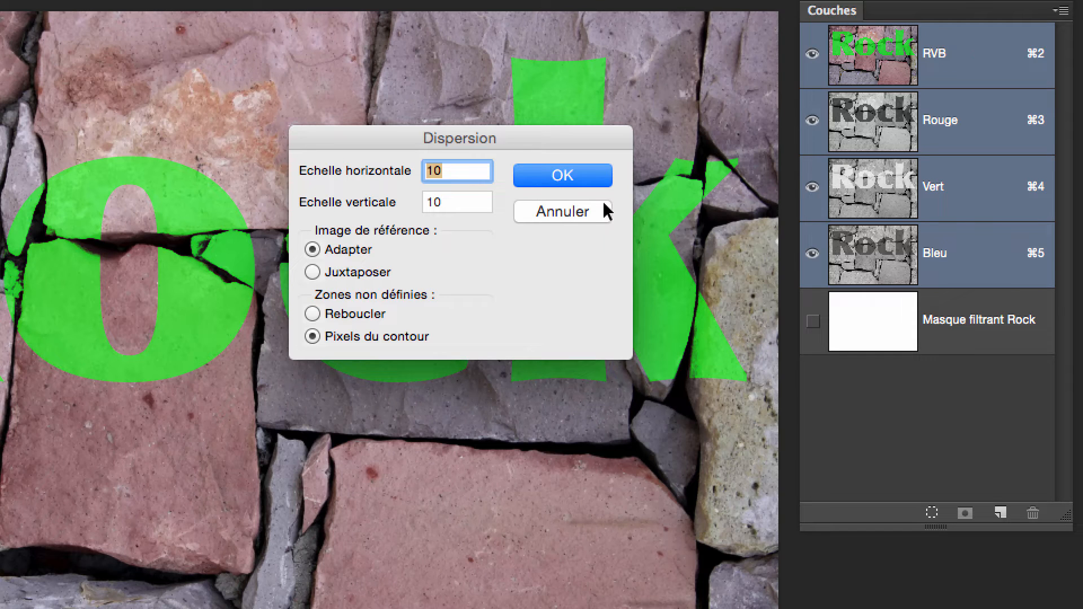
# Apply Dispersion with both scales at 10, Adapter and Pixels du contour, using rock-wall-POUR-DEPLACEMENT-TEXTE.psd as the reference image.
pyautogui.click(570, 176)
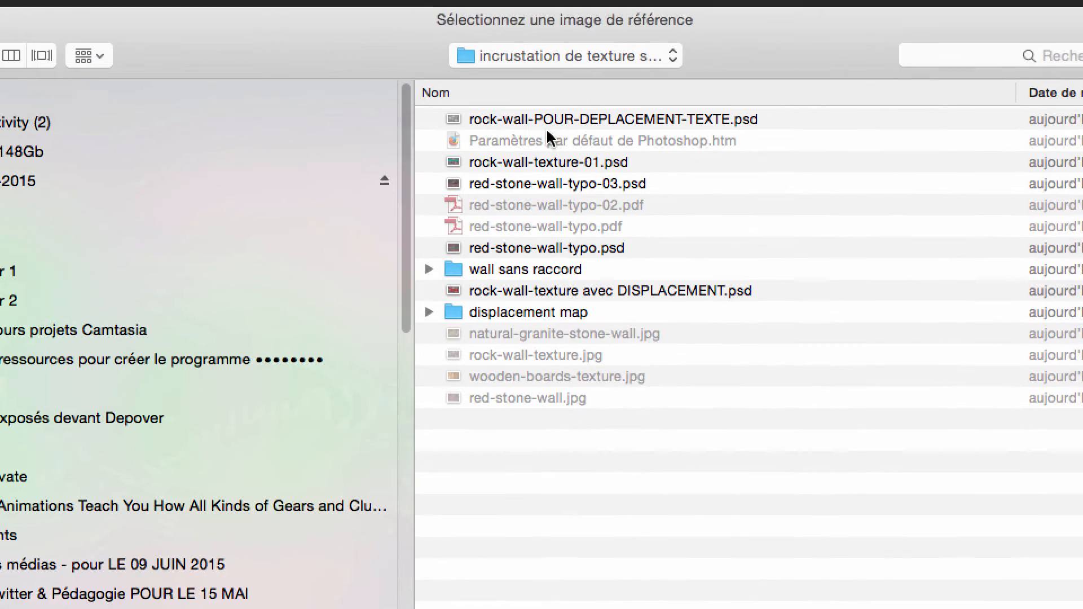
pyautogui.click(433, 4)
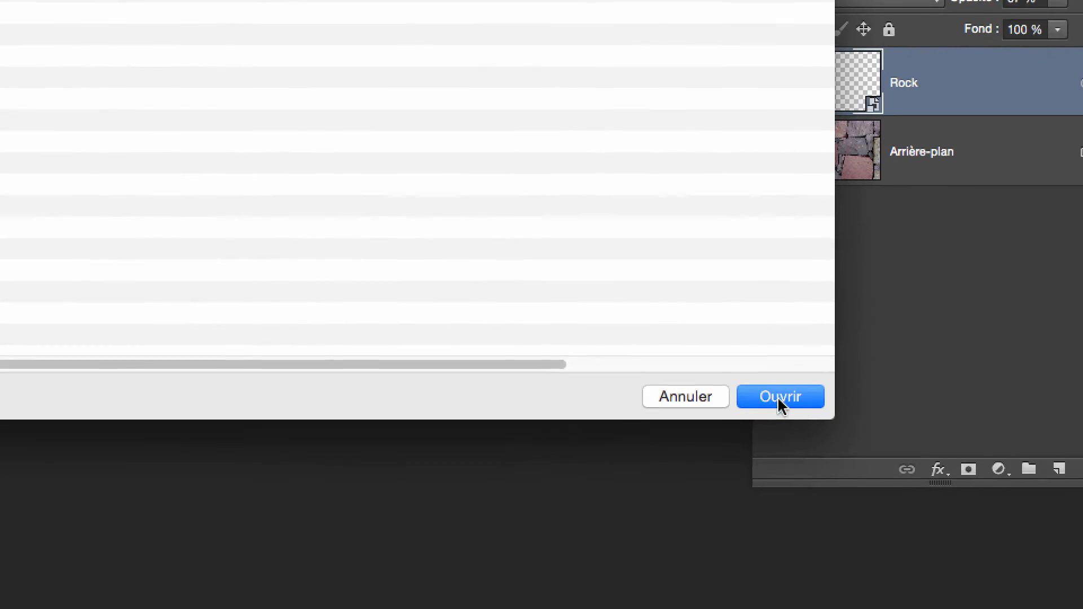
pyautogui.click(781, 398)
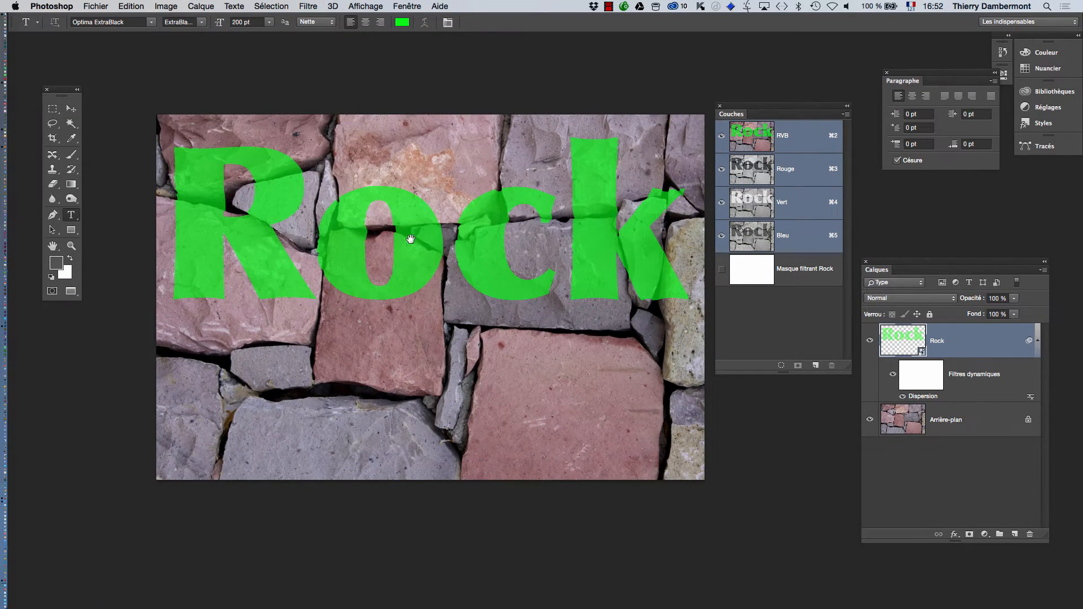
# Rearrange the canvas and the floating channel and layer lists so the Rock lettering stays unobstructed.
pyautogui.moveTo(411, 238); pyautogui.dragTo(314, 217)
pyautogui.moveTo(773, 113); pyautogui.dragTo(143, 424)
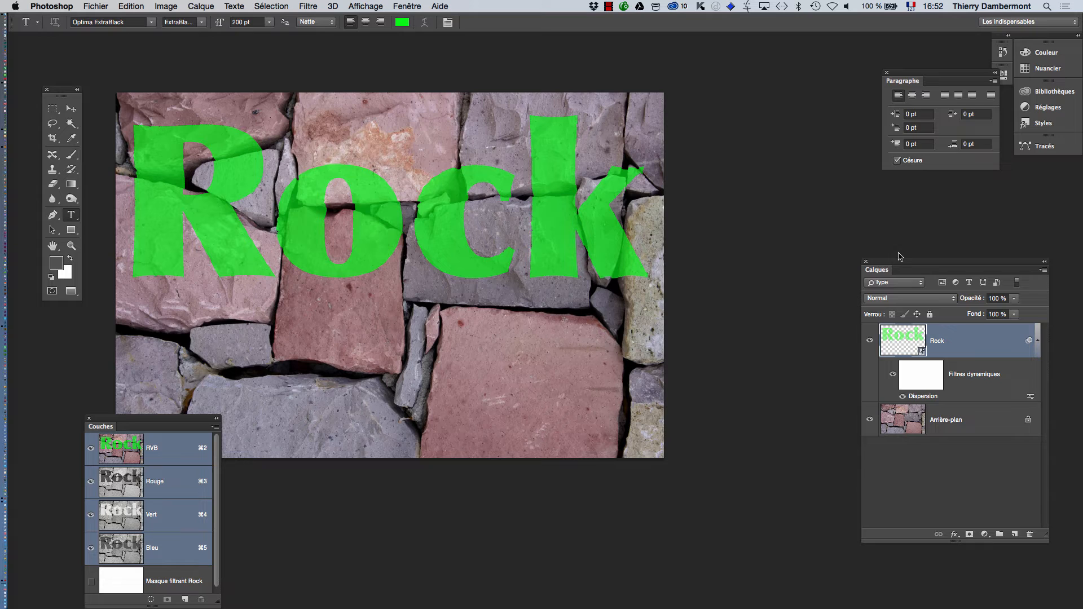
pyautogui.moveTo(890, 266); pyautogui.dragTo(722, 111)
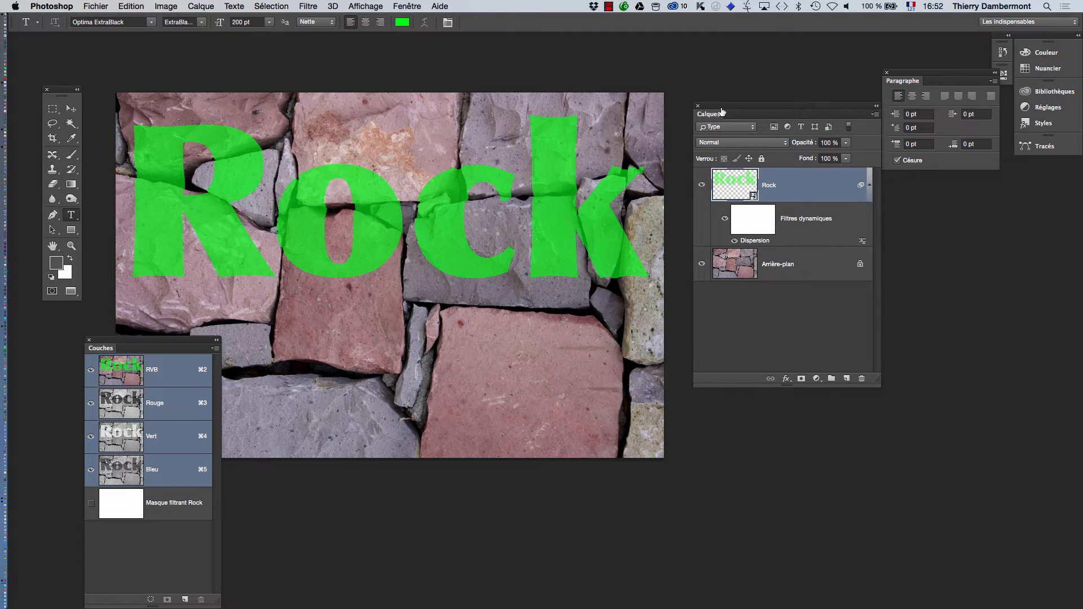
# Set both Dispersion scales on the Rock layer to 25, using rock-wall-POUR-DEPLACEMENT-TEXTE.psd as the reference image.
pyautogui.doubleClick(756, 241)
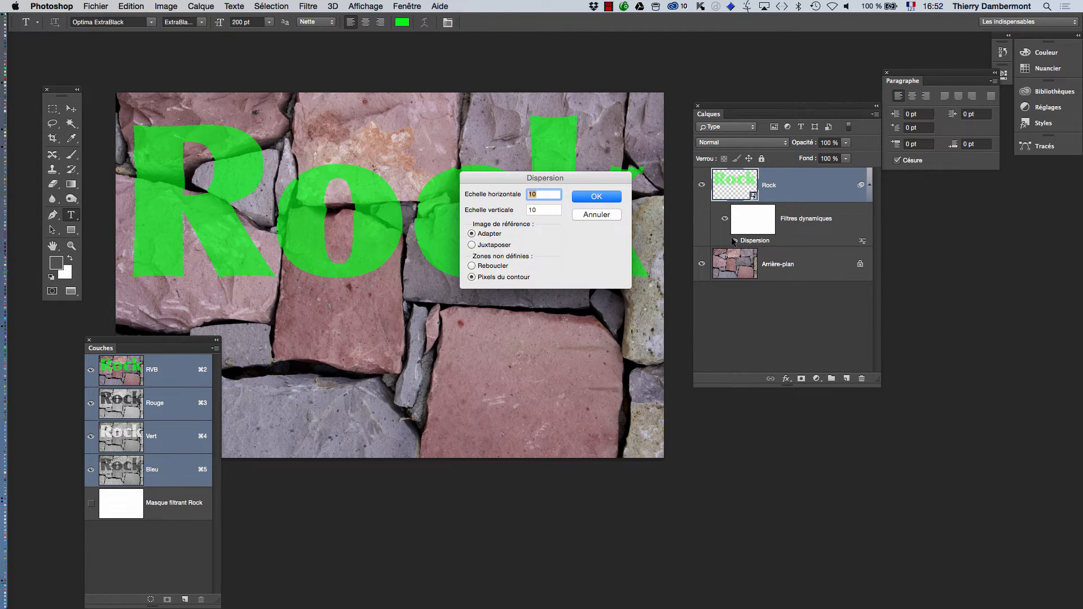
pyautogui.press('alt+super+8')
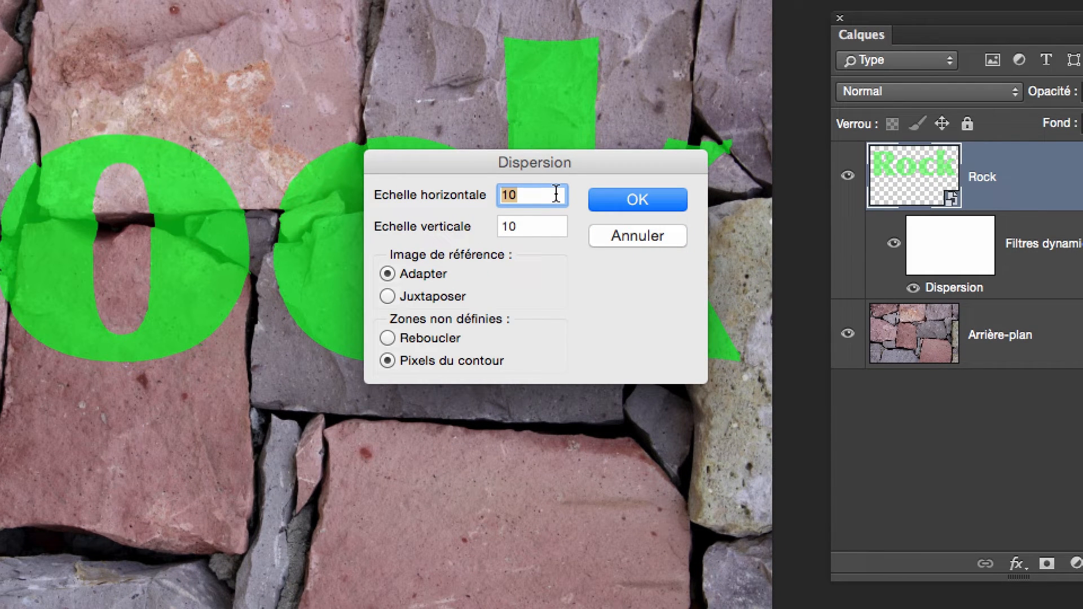
pyautogui.write('25')
pyautogui.press('Tab')
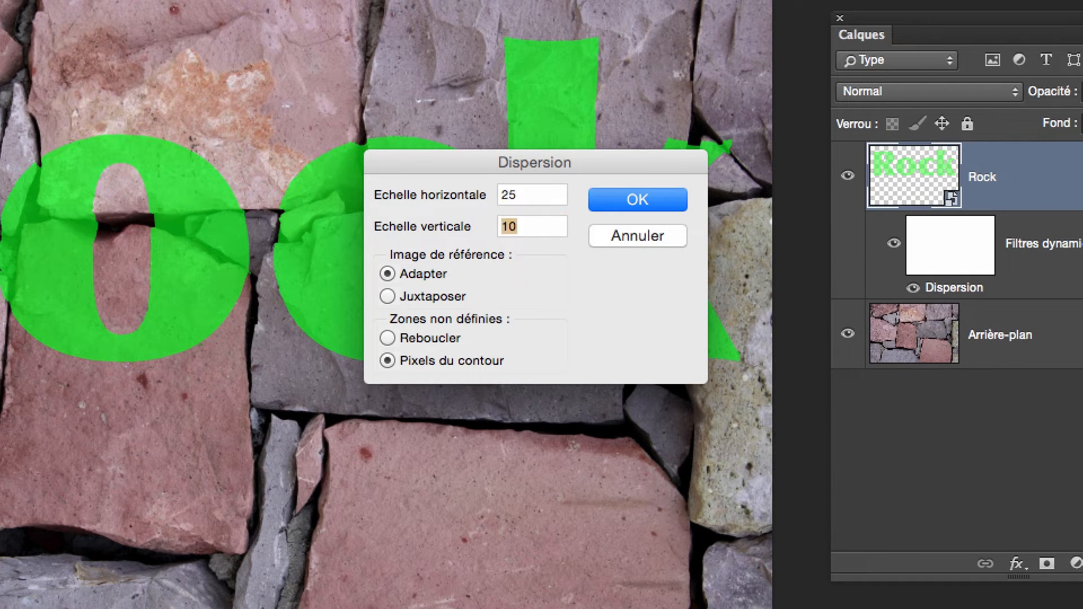
pyautogui.write('25')
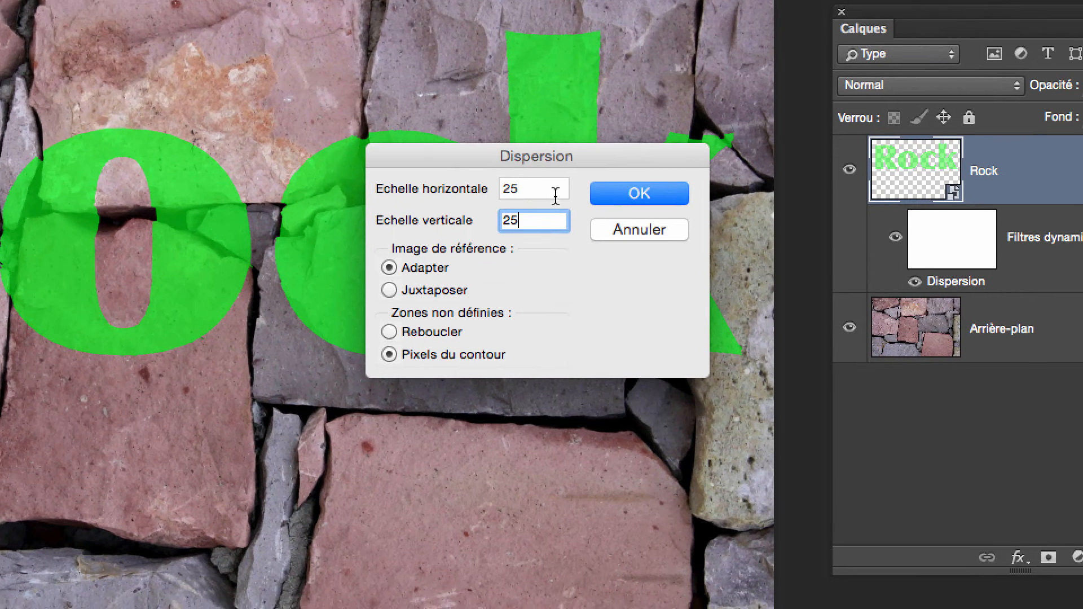
pyautogui.click(610, 200)
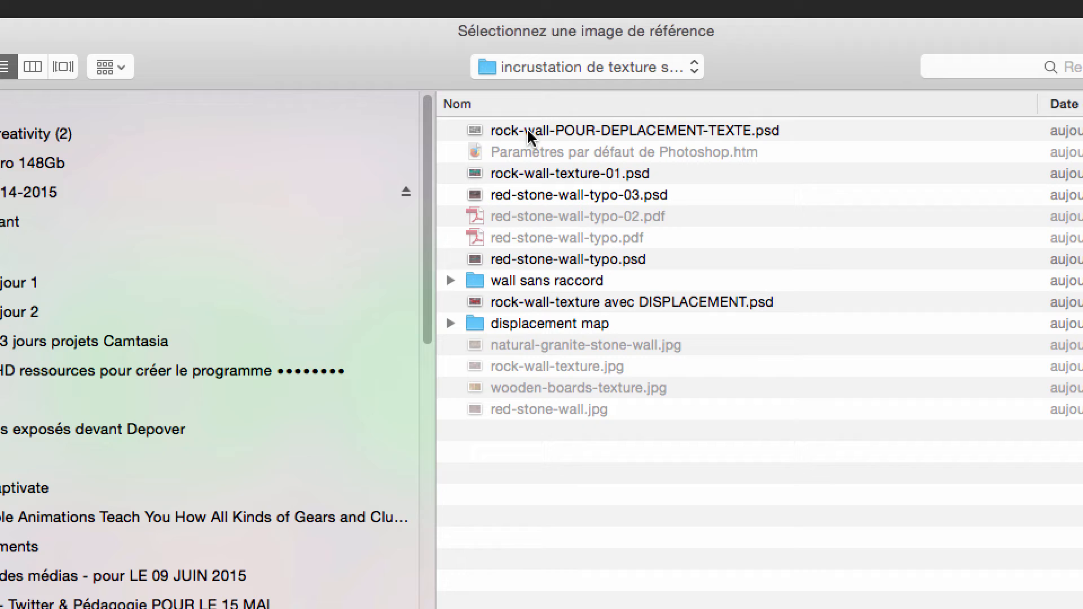
pyautogui.click(508, 51)
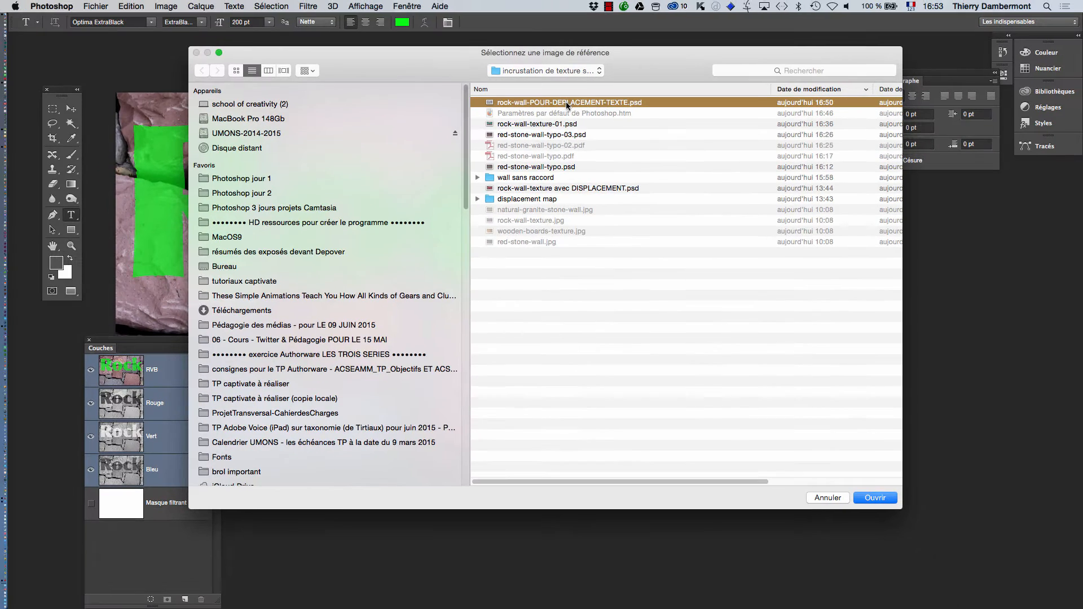
pyautogui.click(875, 498)
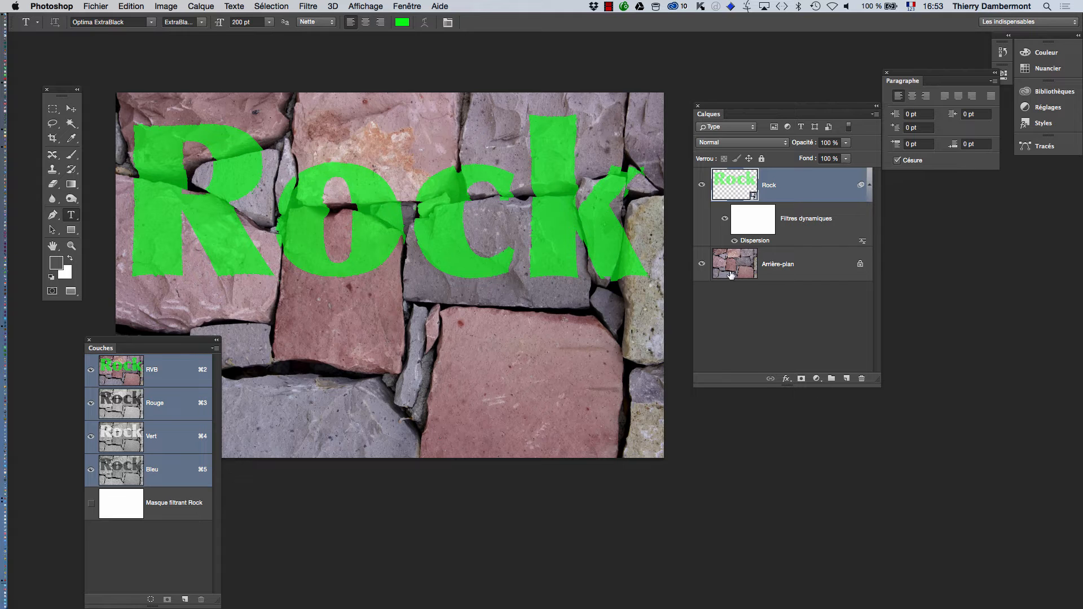
# Set the Rock layer's Dispersion scales to 60 horizontally and 60 vertically, with rock-wall-POUR-DEPLACEMENT-TEXTE.psd as the reference image.
pyautogui.doubleClick(751, 241)
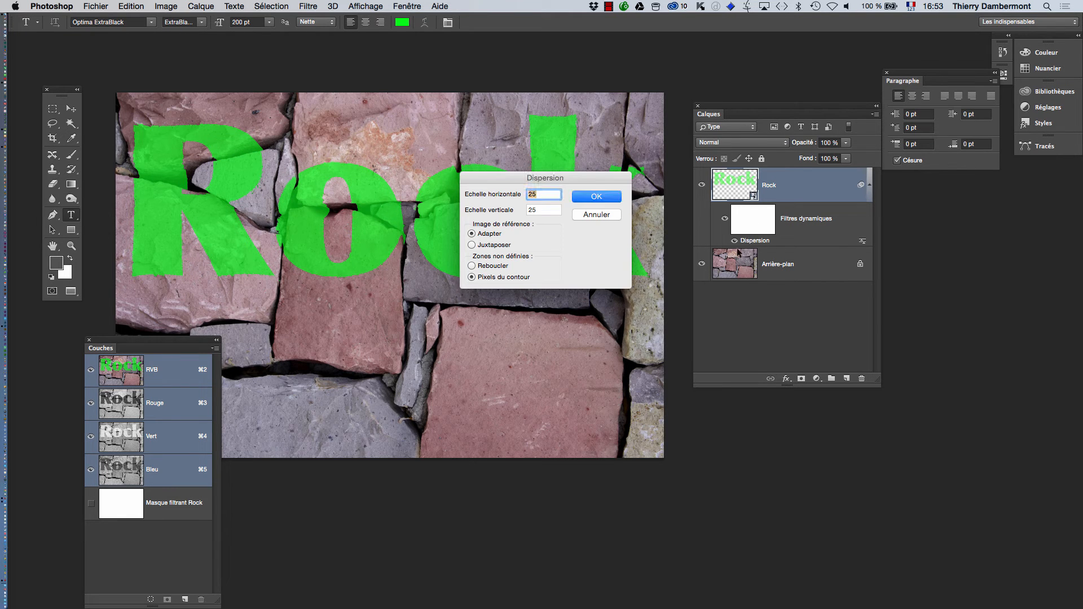
pyautogui.moveTo(600, 206); pyautogui.dragTo(647, 330)
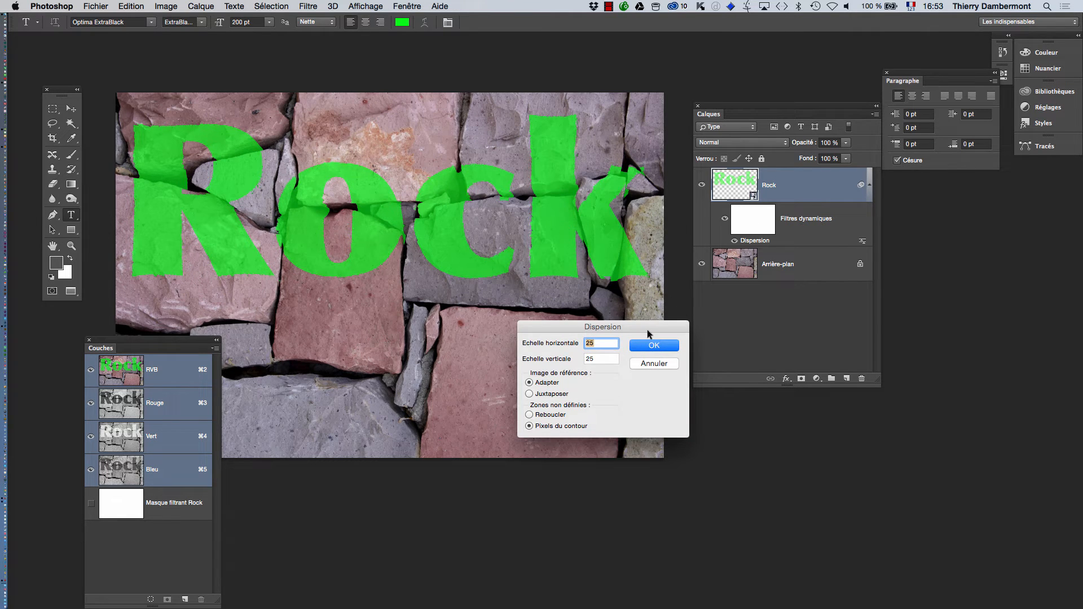
pyautogui.write('60')
pyautogui.press('Tab')
pyautogui.write('60')
pyautogui.click(654, 345)
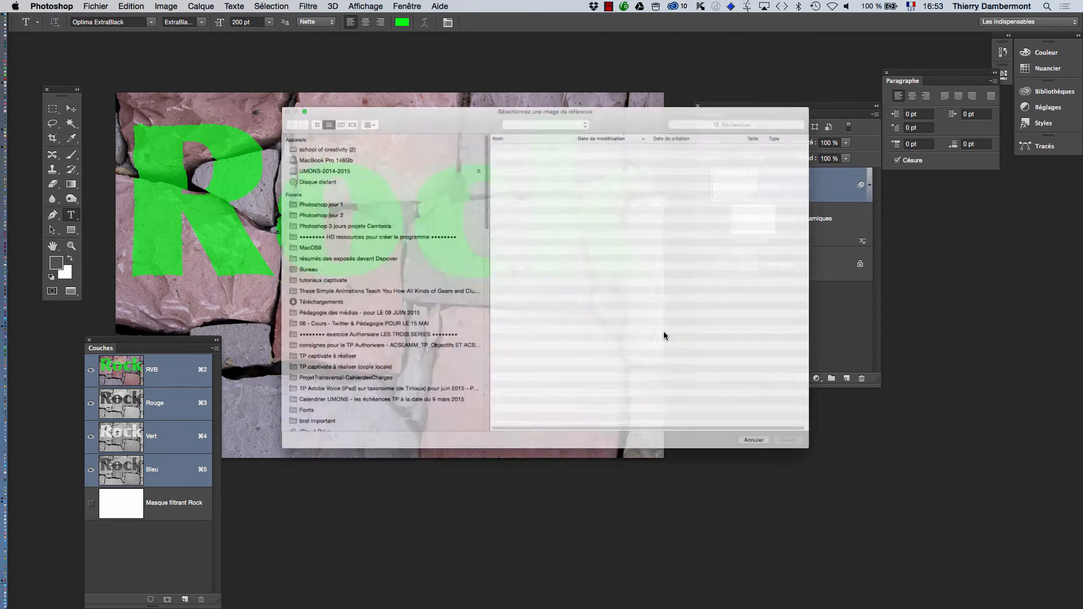
pyautogui.click(554, 104)
pyautogui.click(859, 497)
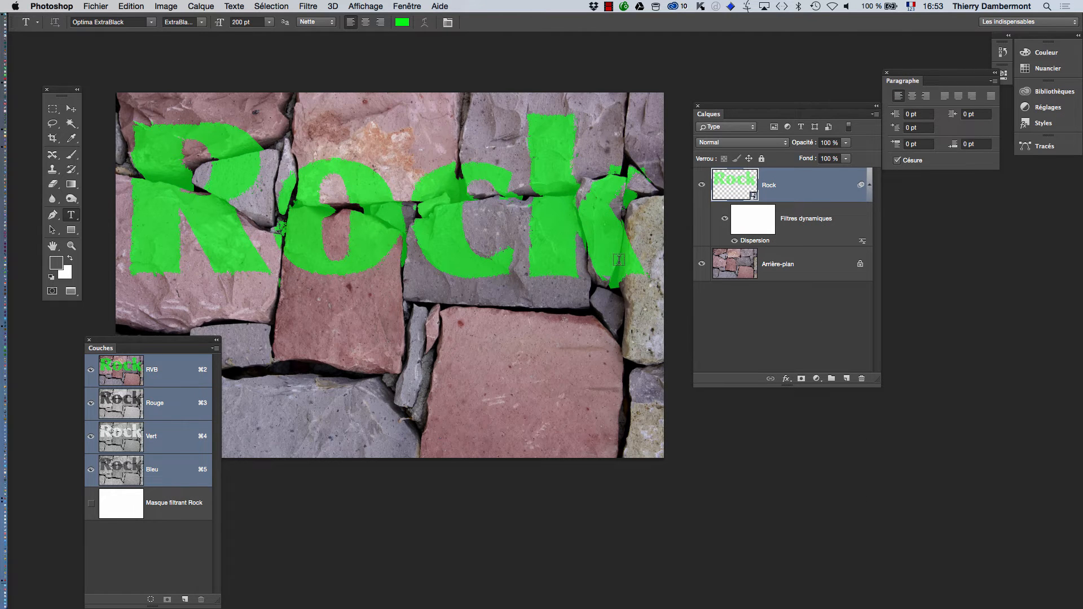
# Examine the distorted edges of the Rock lettering up close, especially around the c and k and the joints between stones.
pyautogui.click(541, 255)
pyautogui.click(570, 265)
pyautogui.click(595, 266)
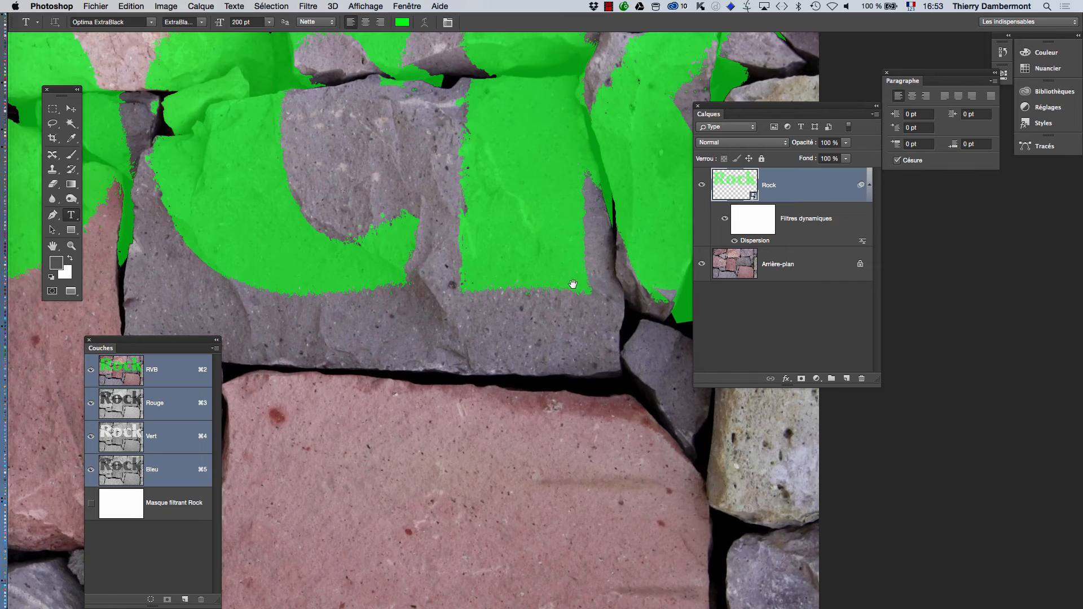
pyautogui.moveTo(573, 282); pyautogui.dragTo(600, 423)
pyautogui.click(456, 402)
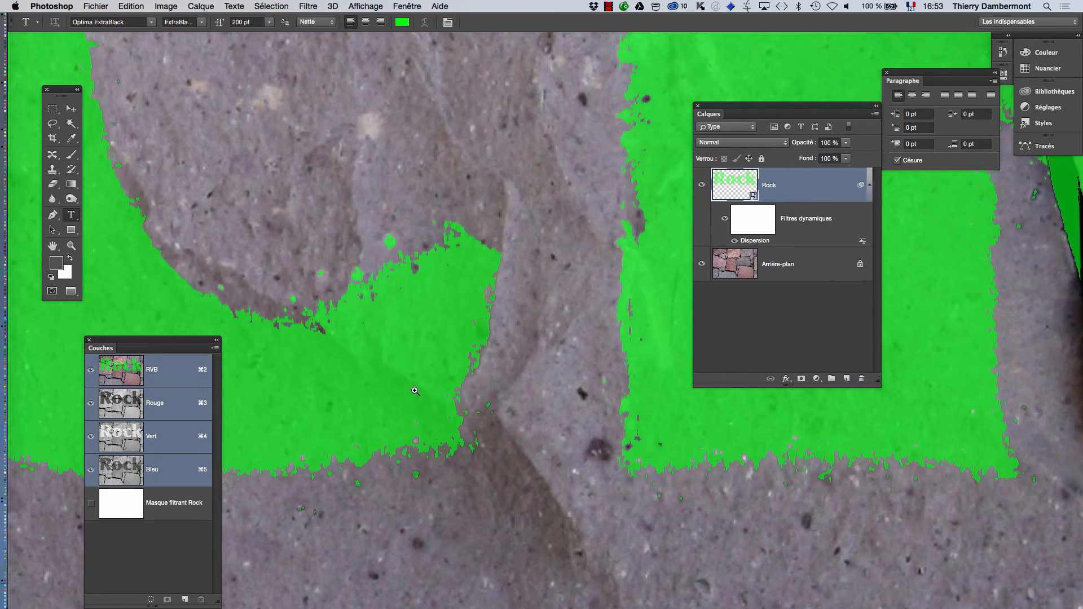
pyautogui.moveTo(424, 373); pyautogui.dragTo(530, 364)
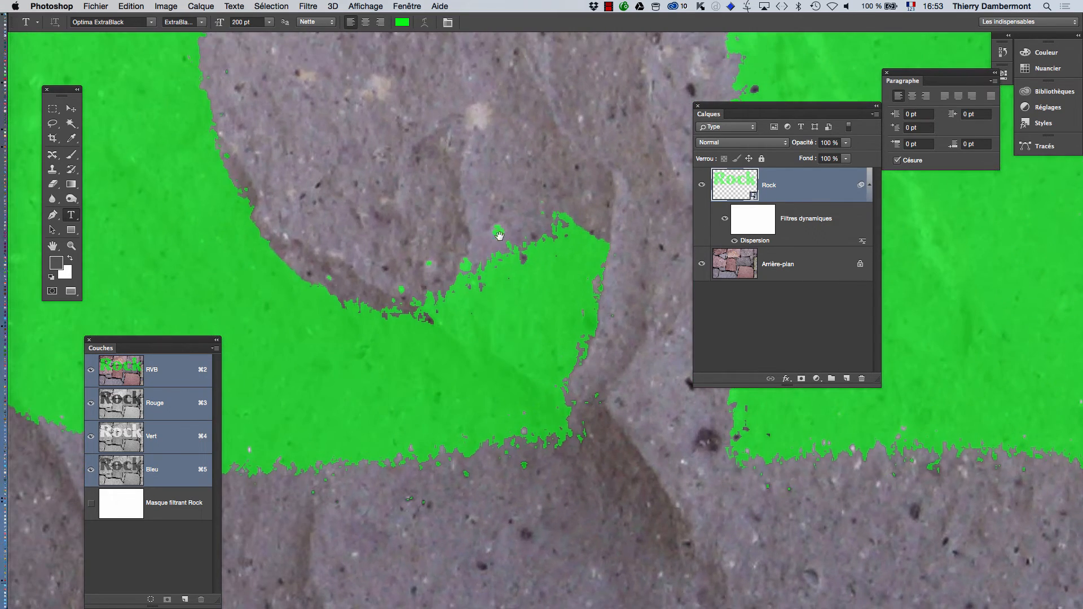
pyautogui.keyDown('alt'); pyautogui.click(554, 495); pyautogui.keyUp('alt')
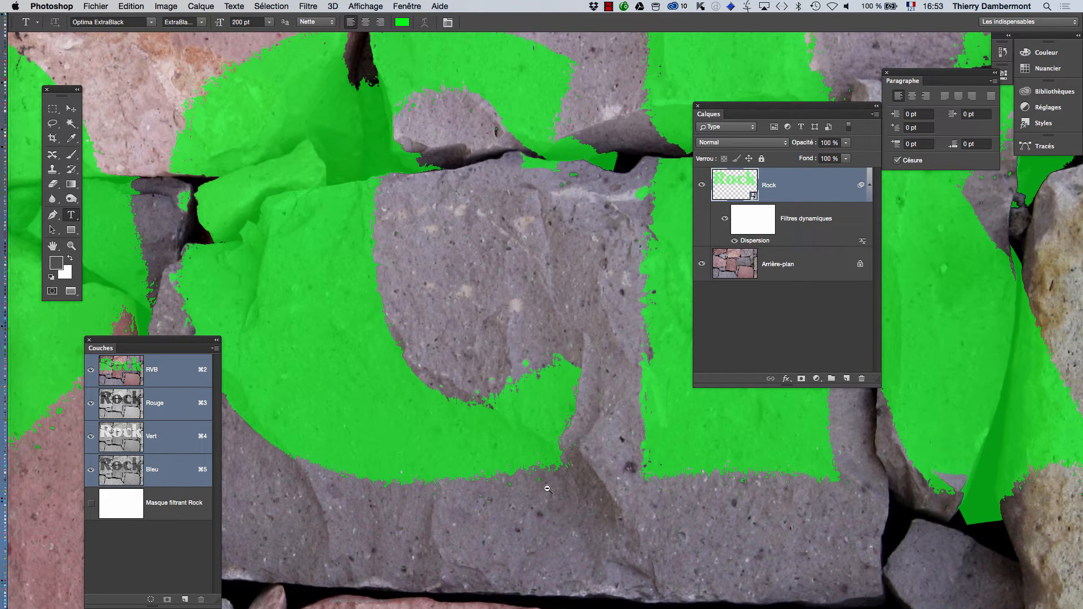
pyautogui.keyDown('alt'); pyautogui.click(514, 426); pyautogui.keyUp('alt')
pyautogui.click(341, 330)
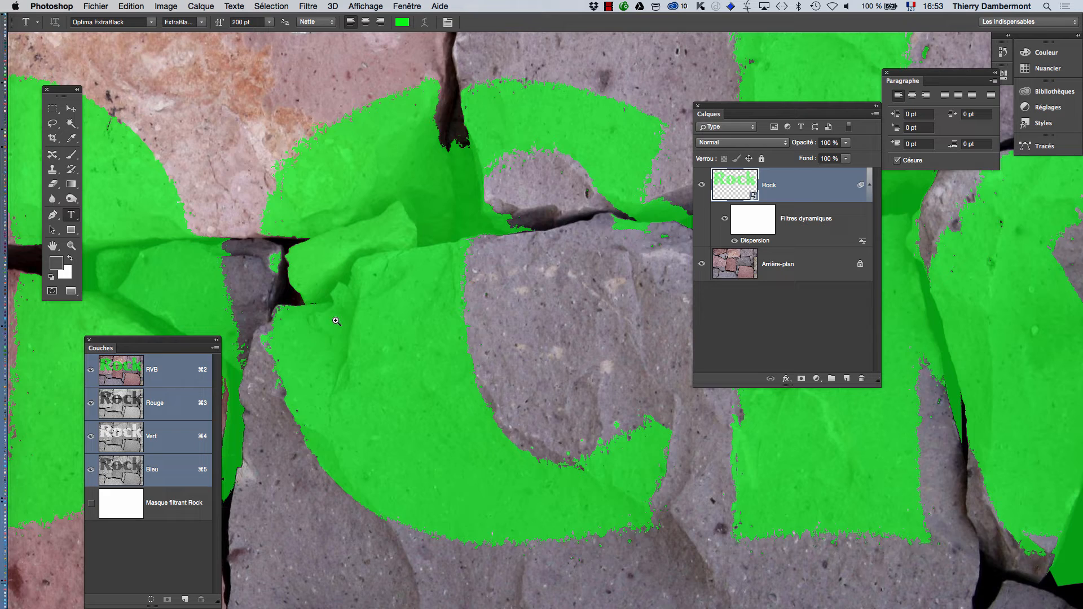
pyautogui.keyDown('alt'); pyautogui.click(383, 324); pyautogui.keyUp('alt')
pyautogui.keyDown('alt'); pyautogui.click(385, 334); pyautogui.keyUp('alt')
pyautogui.keyDown('alt'); pyautogui.click(398, 358); pyautogui.keyUp('alt')
pyautogui.keyDown('alt'); pyautogui.click(453, 400); pyautogui.keyUp('alt')
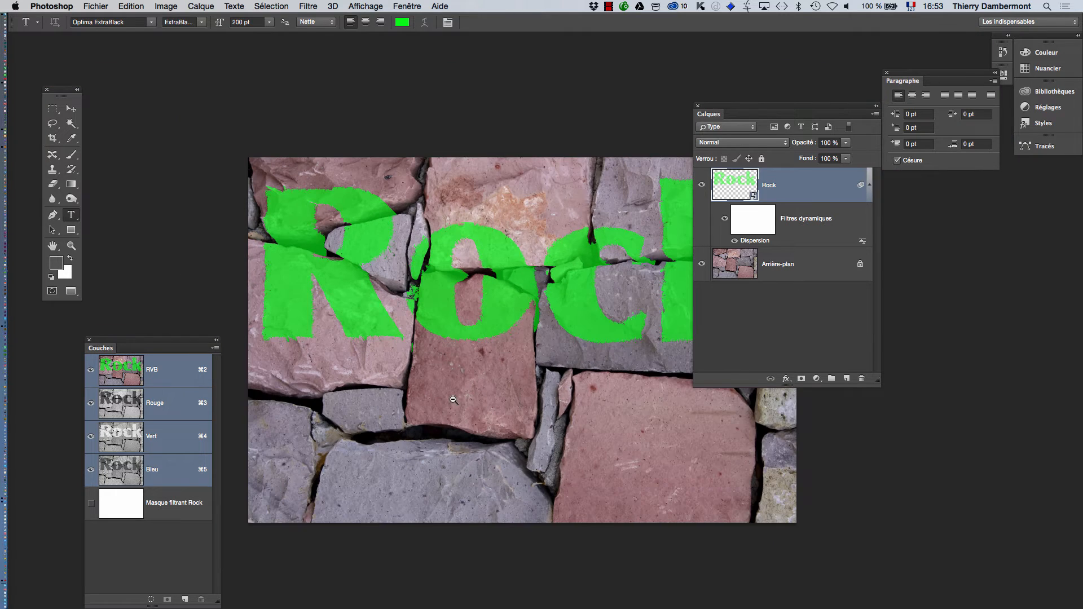
# Uncover the whole Rock lettering by relocating the floating layer list and the canvas, and activate the Move tool.
pyautogui.moveTo(743, 112); pyautogui.dragTo(913, 227)
pyautogui.moveTo(634, 298); pyautogui.dragTo(565, 239)
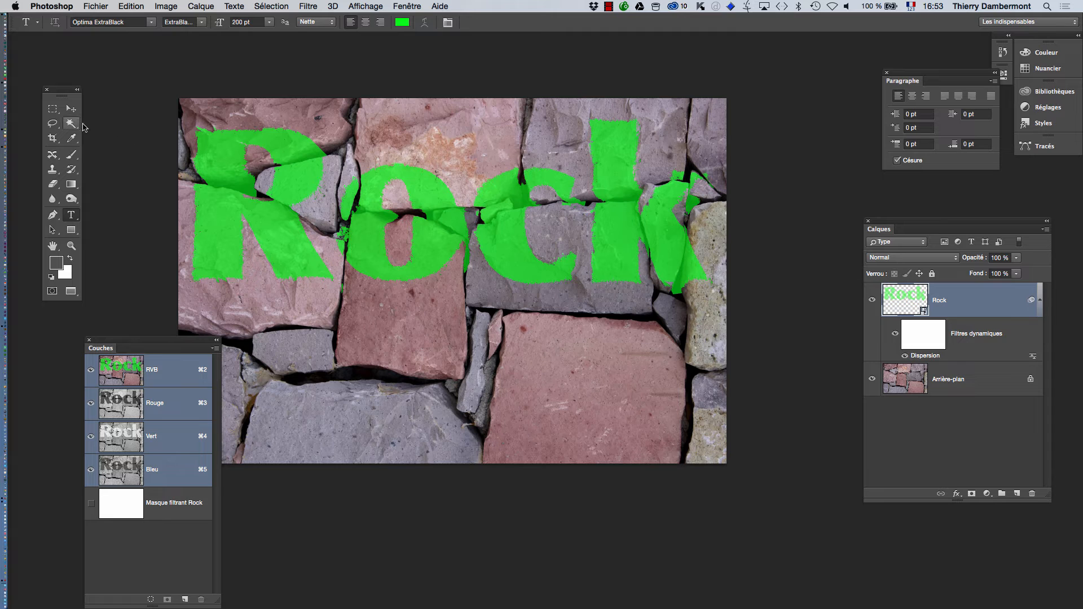
pyautogui.click(71, 108)
# Try the Rock text lower on the wall, bringing it back to its original place after each trial.
pyautogui.moveTo(447, 244); pyautogui.dragTo(445, 304)
pyautogui.press('super+z')
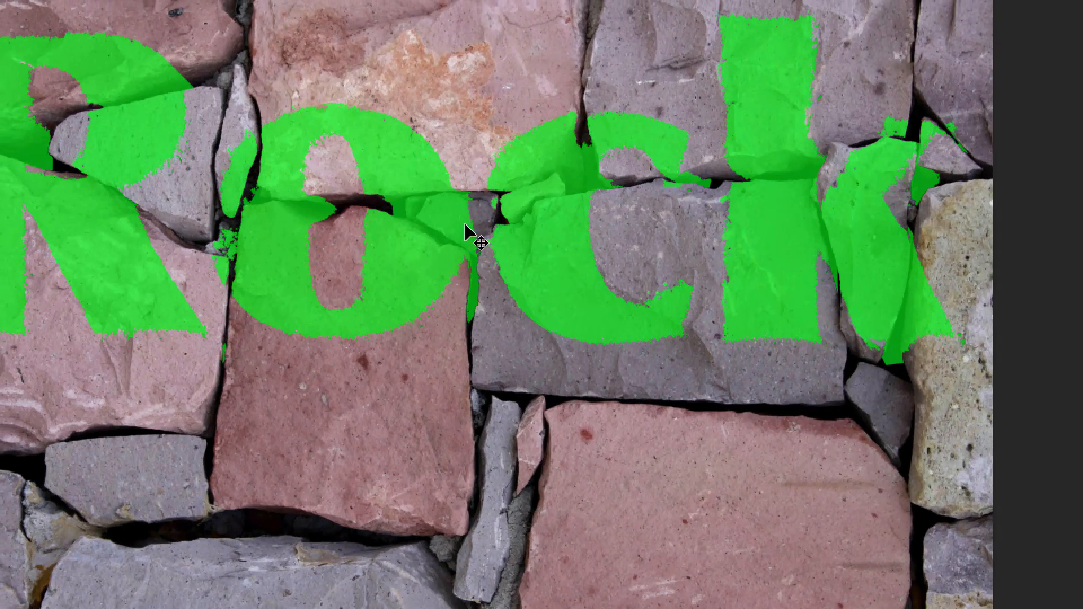
pyautogui.moveTo(466, 231); pyautogui.dragTo(455, 269)
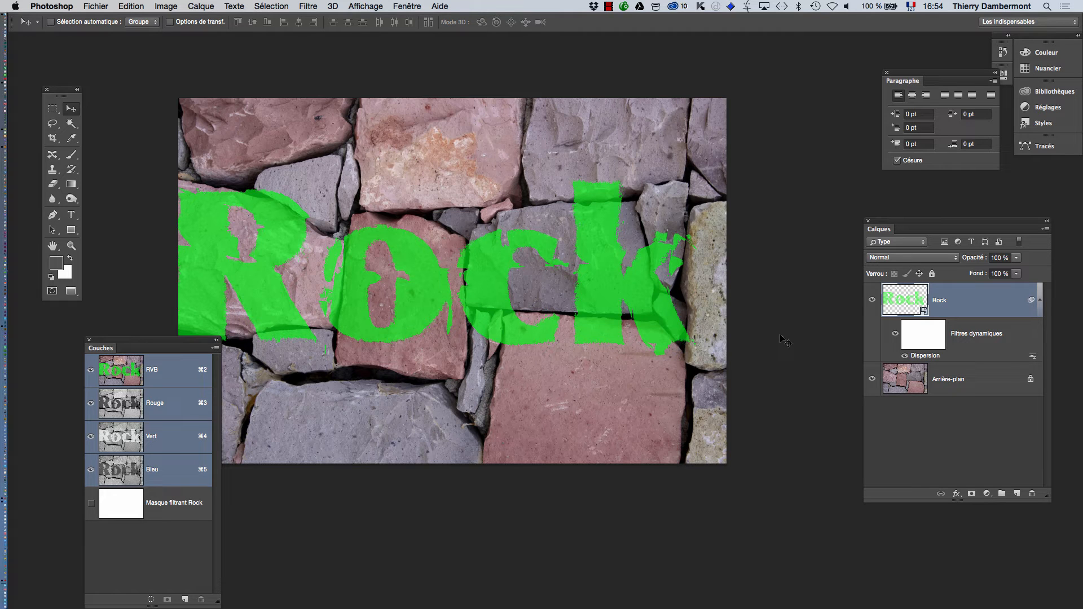
pyautogui.moveTo(609, 277); pyautogui.dragTo(626, 214)
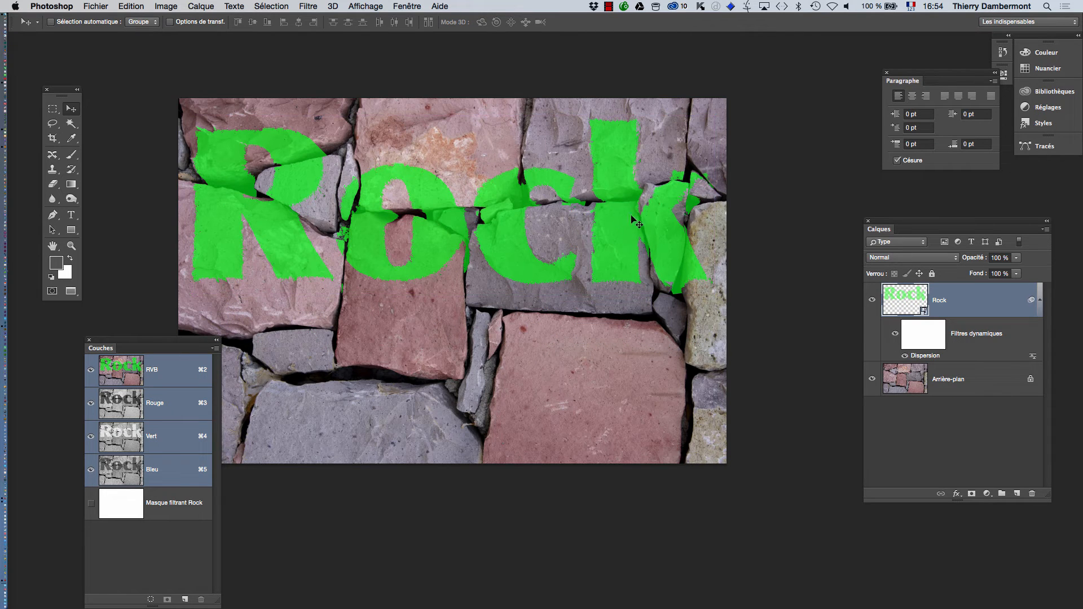
# Move the Rock text straight down over the middle stones and reapply its Dispersion filter with rock-wall-POUR-DEPLACEMENT-TEXTE.psd.
pyautogui.moveTo(559, 226); pyautogui.dragTo(556, 290)
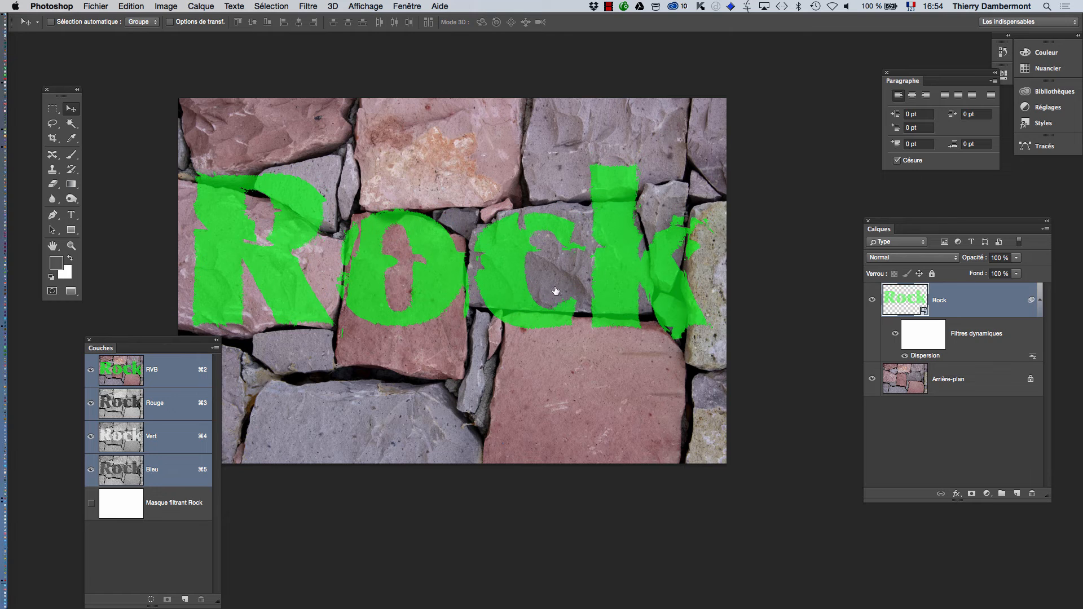
pyautogui.doubleClick(940, 356)
pyautogui.click(655, 334)
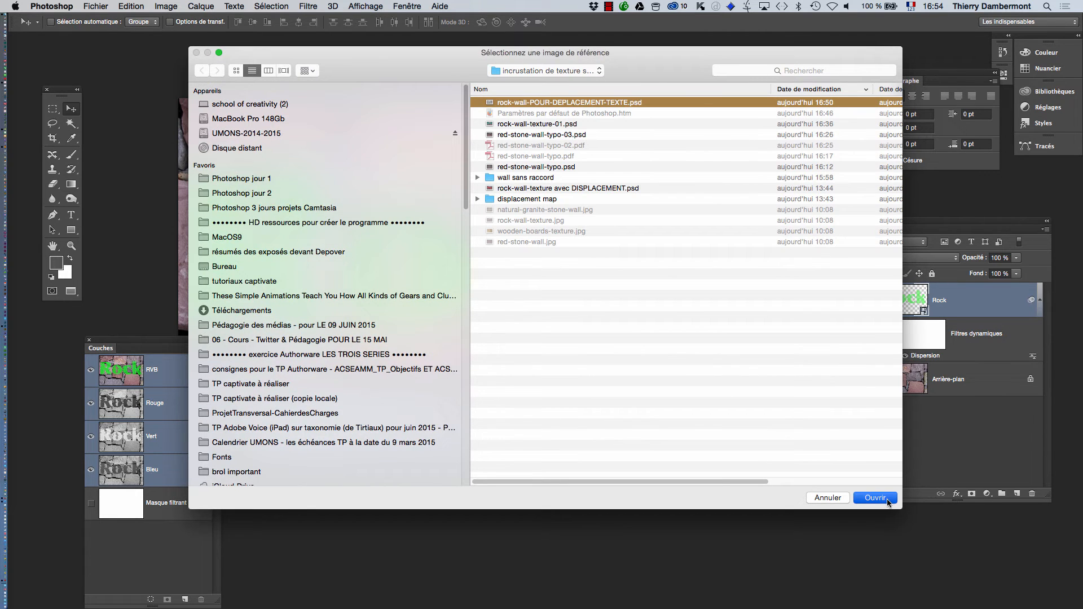
pyautogui.press('Return')
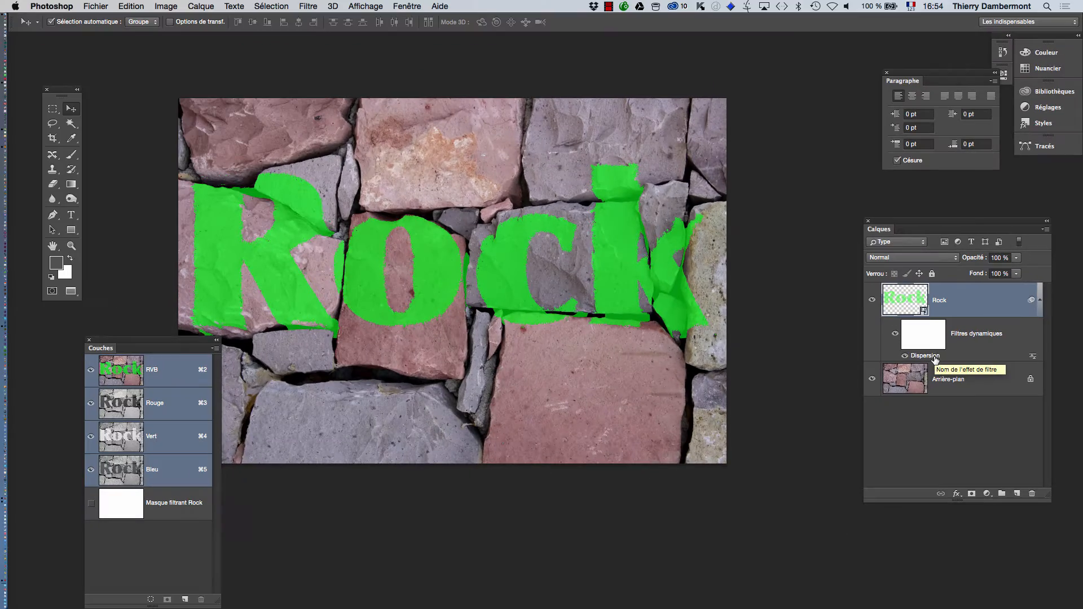
# Compare the lettering's previous and new placement by undoing and redoing, and inspect the green text over the dark joint below the c.
pyautogui.moveTo(173, 341); pyautogui.dragTo(241, 399)
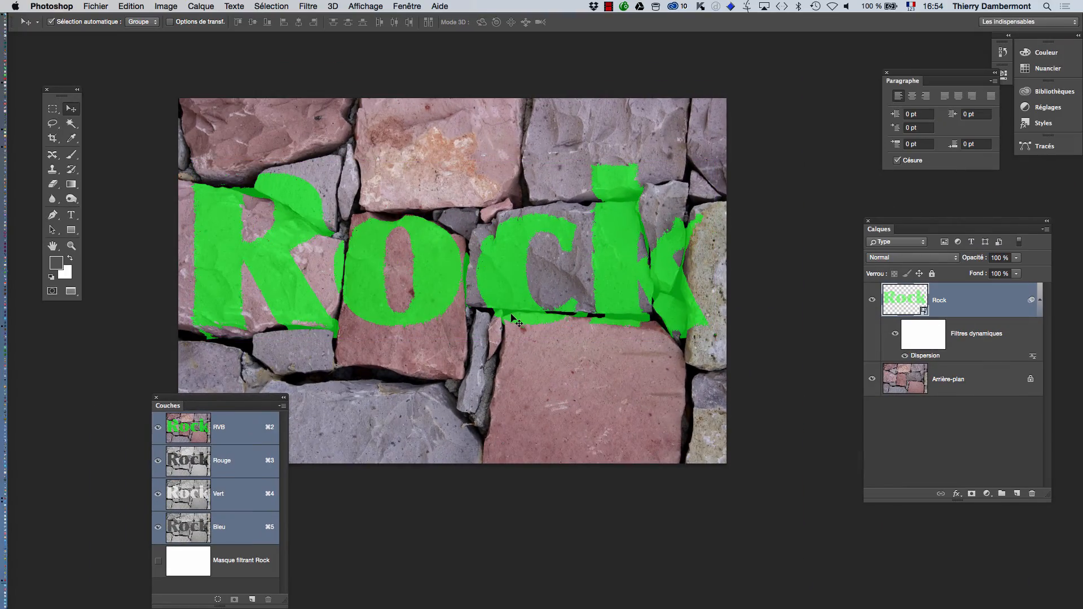
pyautogui.press('super+z')
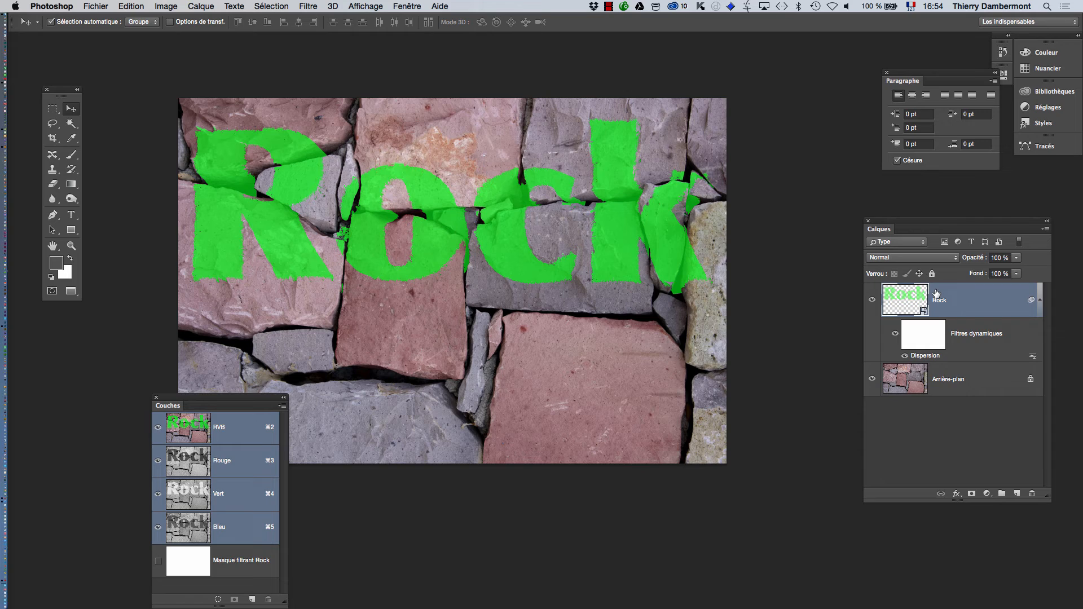
pyautogui.press('super+z')
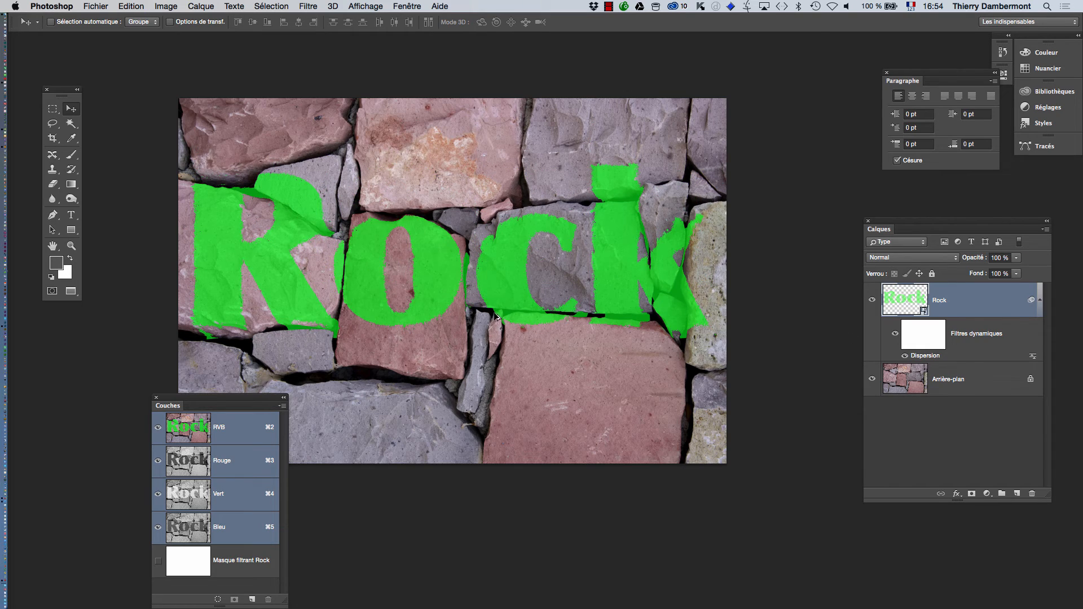
pyautogui.scroll(3, 508, 319)
pyautogui.scroll(2, 512, 322)
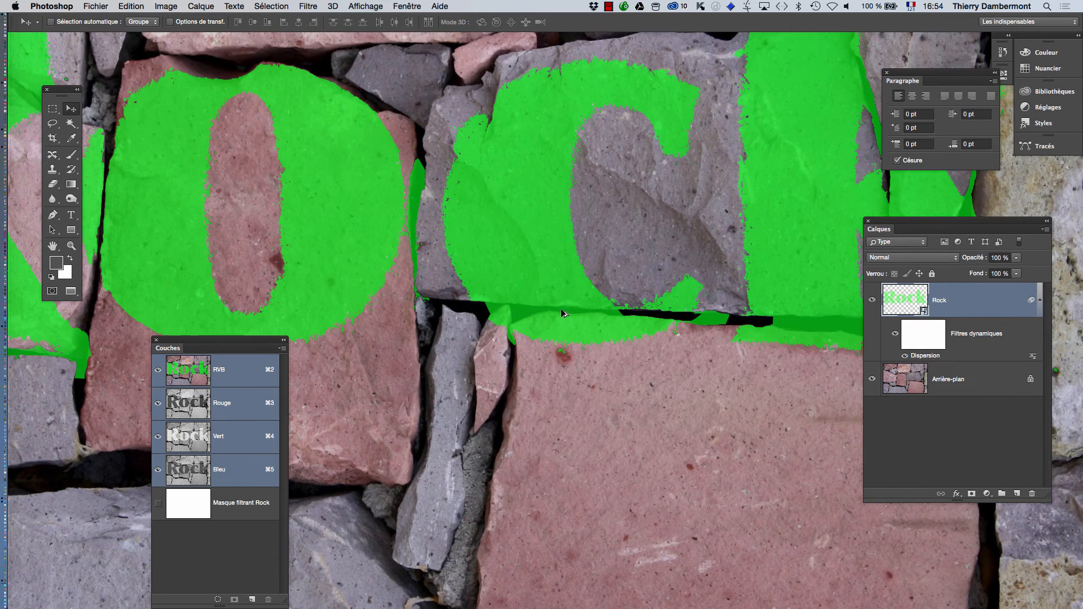
pyautogui.scroll(3, 570, 315)
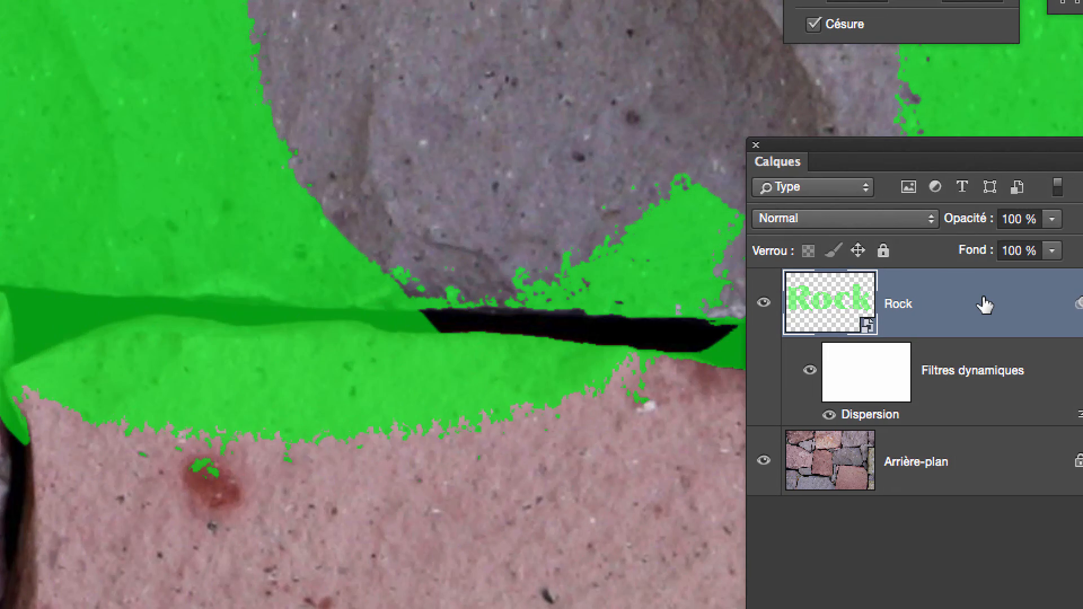
# In the Rock layer's blending options, raise the underlying layer's black threshold to about 43 to reveal the dark joints through the text.
pyautogui.doubleClick(985, 305)
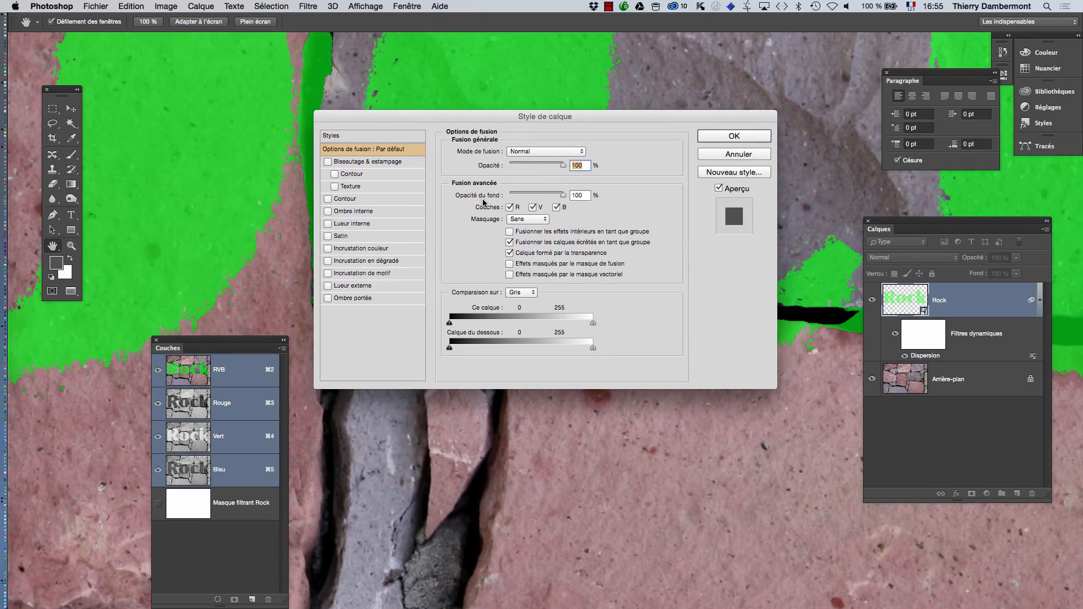
pyautogui.moveTo(485, 116); pyautogui.dragTo(544, 410)
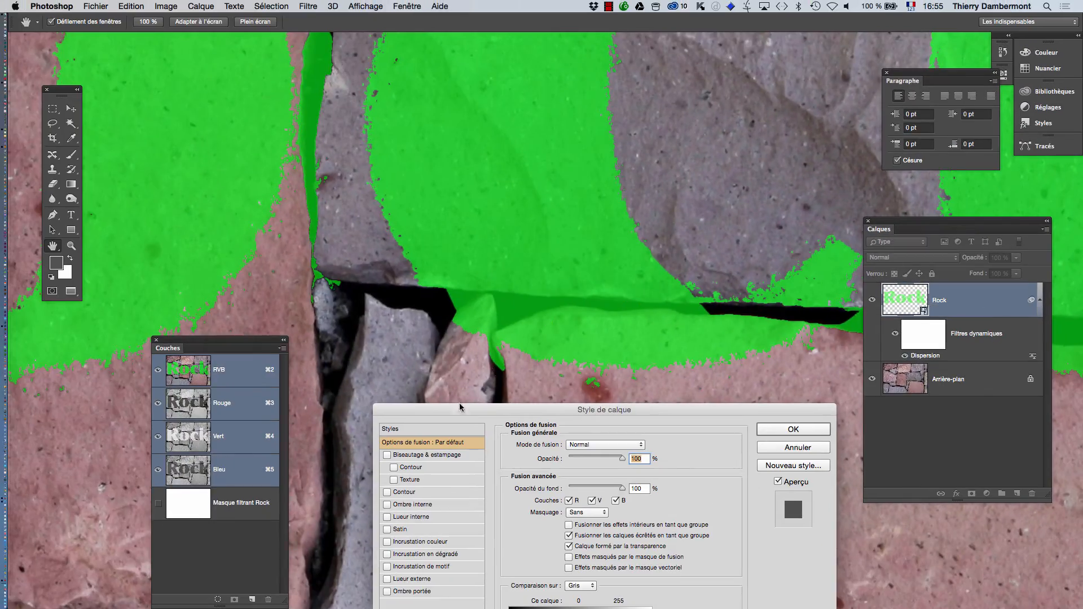
pyautogui.moveTo(460, 406); pyautogui.dragTo(699, 175)
pyautogui.moveTo(504, 245); pyautogui.dragTo(226, 184)
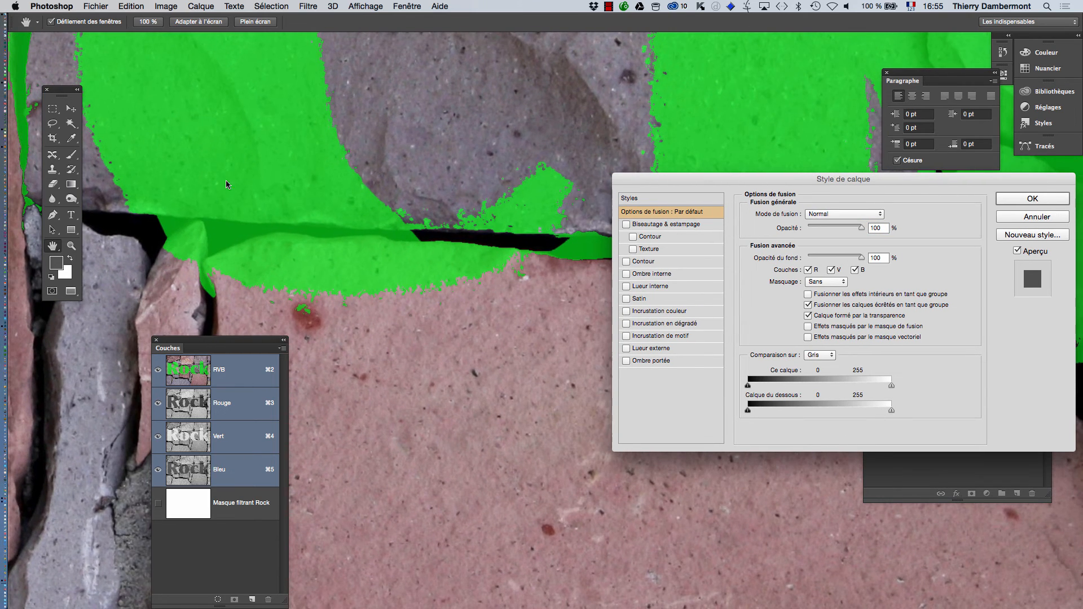
pyautogui.moveTo(749, 411); pyautogui.dragTo(772, 411)
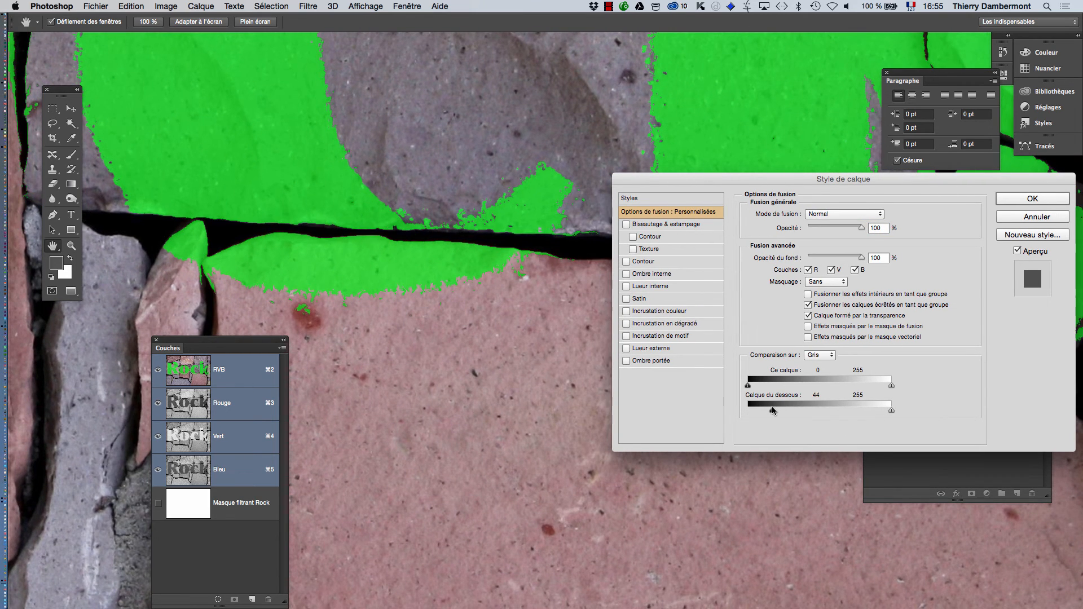
# Split the underlying layer's black threshold to 32 / 63 for a softer transition and apply the layer style.
pyautogui.press('alt')
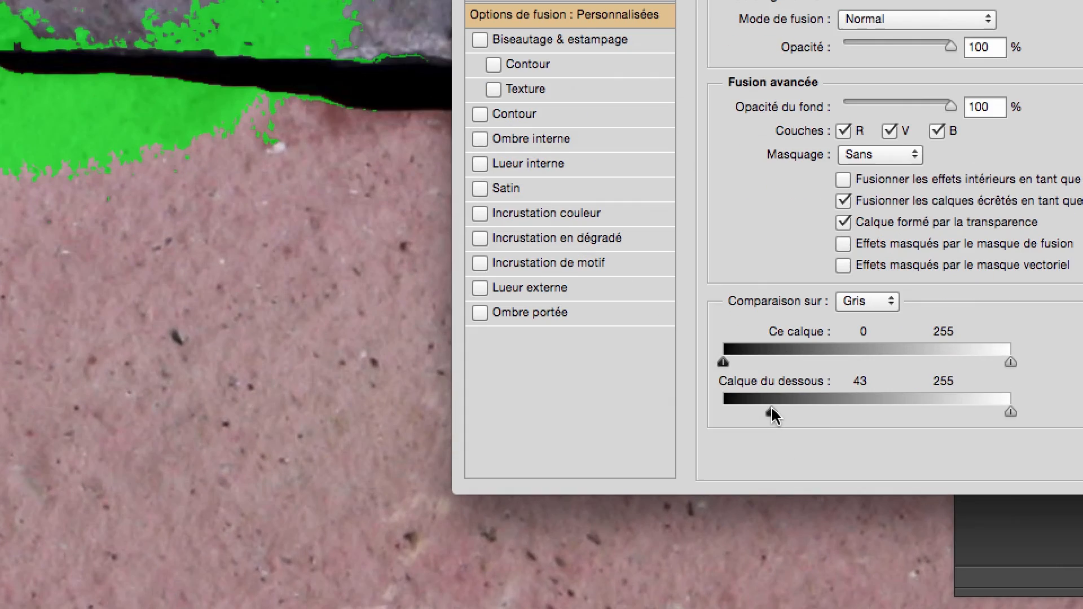
pyautogui.moveTo(772, 413); pyautogui.dragTo(795, 404)
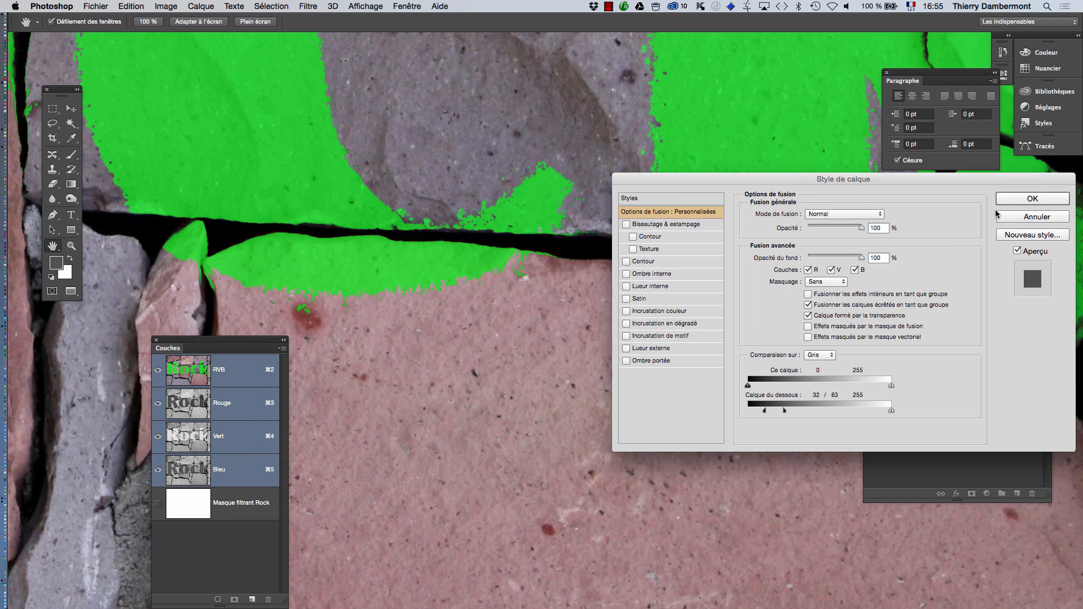
pyautogui.click(998, 201)
# Save the document as a new layered Photoshop version, replacing the last digit in the file name rock-wall-texture-01.psd.
pyautogui.keyDown('alt'); pyautogui.keyDown('super'); pyautogui.click(601, 301); pyautogui.keyUp('super'); pyautogui.keyUp('alt')
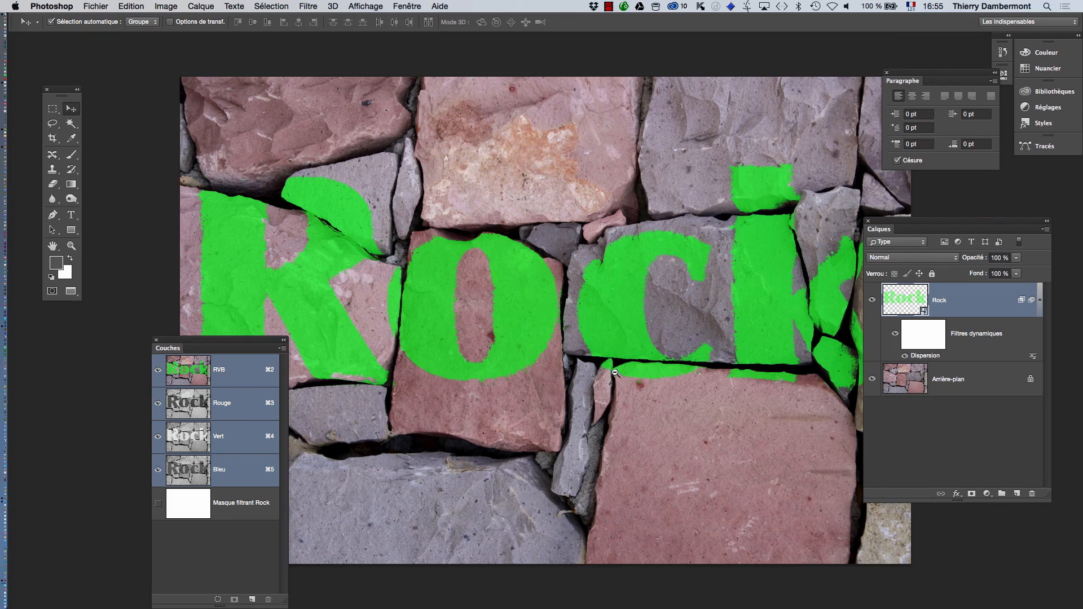
pyautogui.scroll(-3, 616, 373)
pyautogui.hscroll(3, 615, 372)
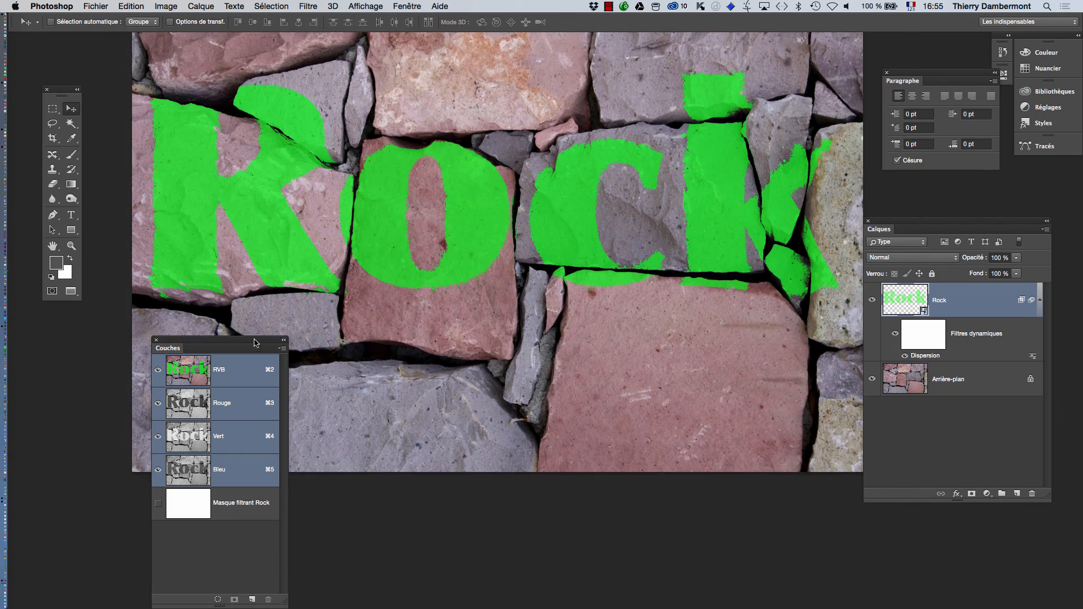
pyautogui.moveTo(255, 343); pyautogui.dragTo(262, 344)
pyautogui.click(93, 6)
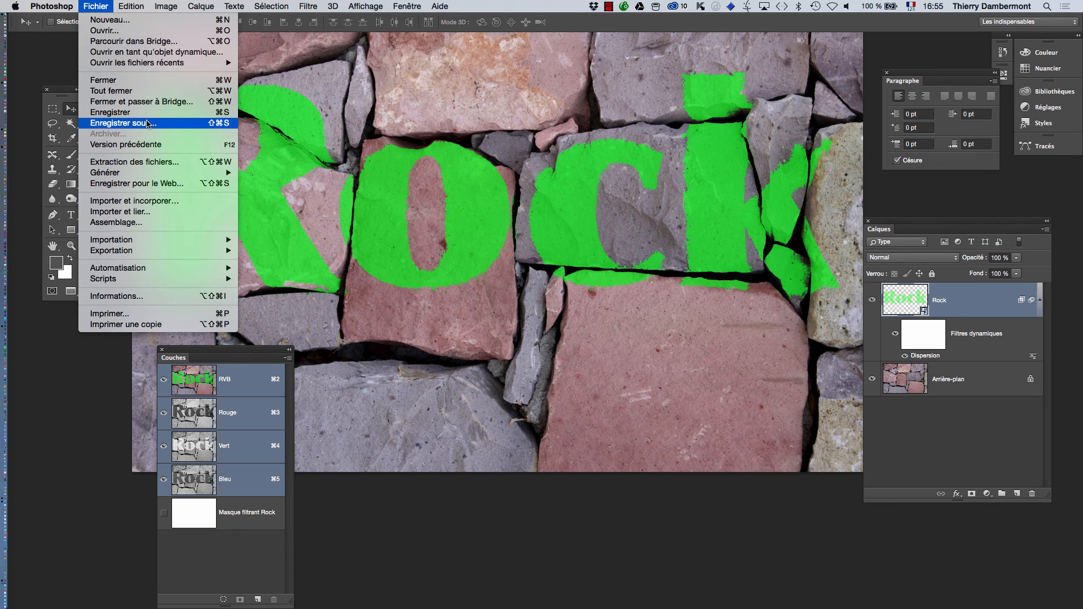
pyautogui.click(113, 116)
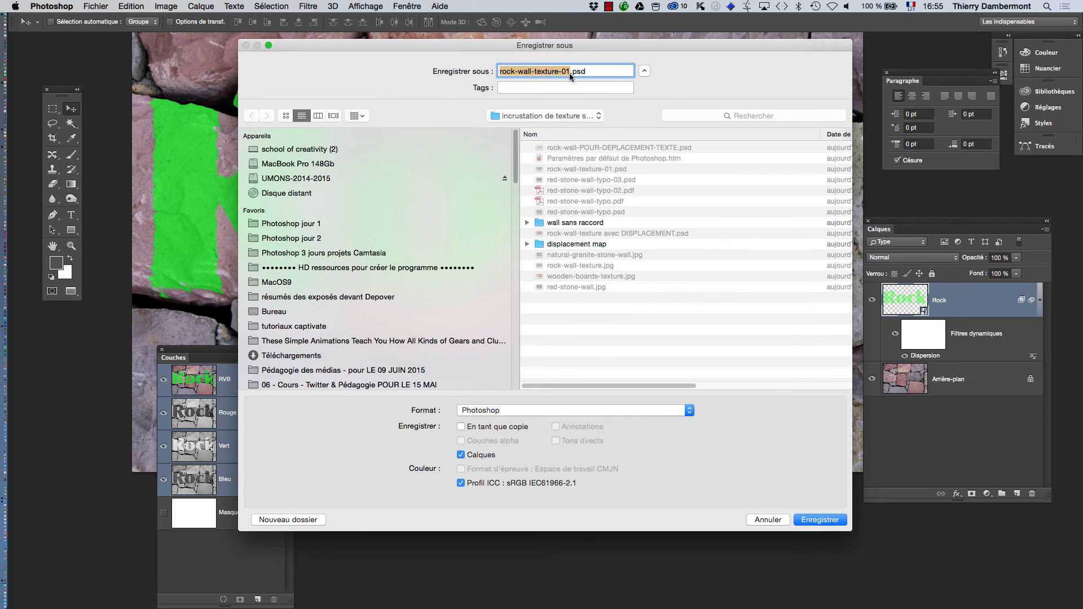
pyautogui.click(570, 68)
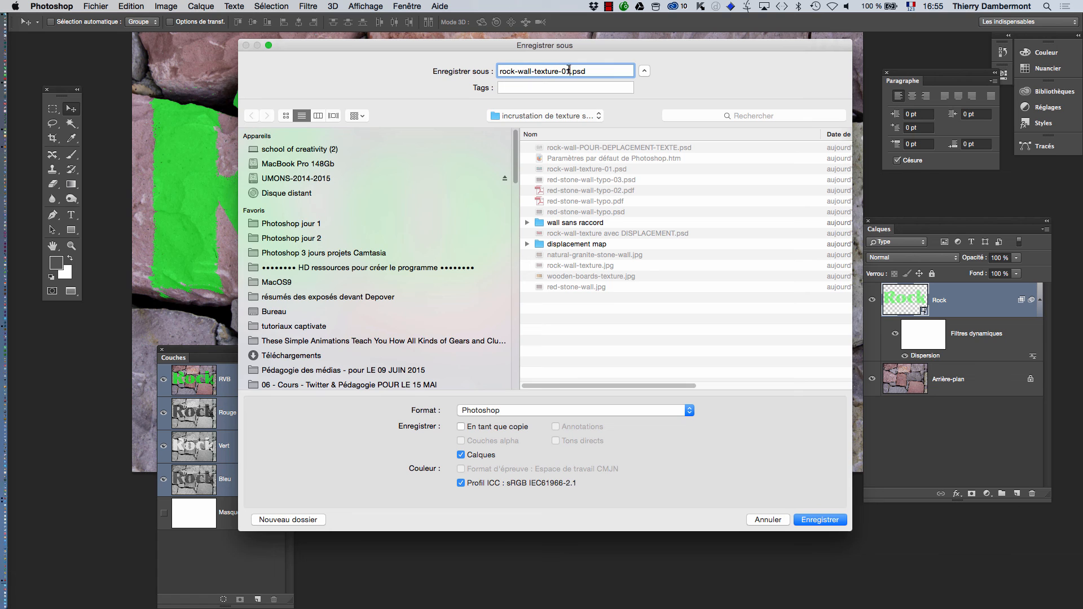
pyautogui.press('BackSpace')
pyautogui.click(817, 520)
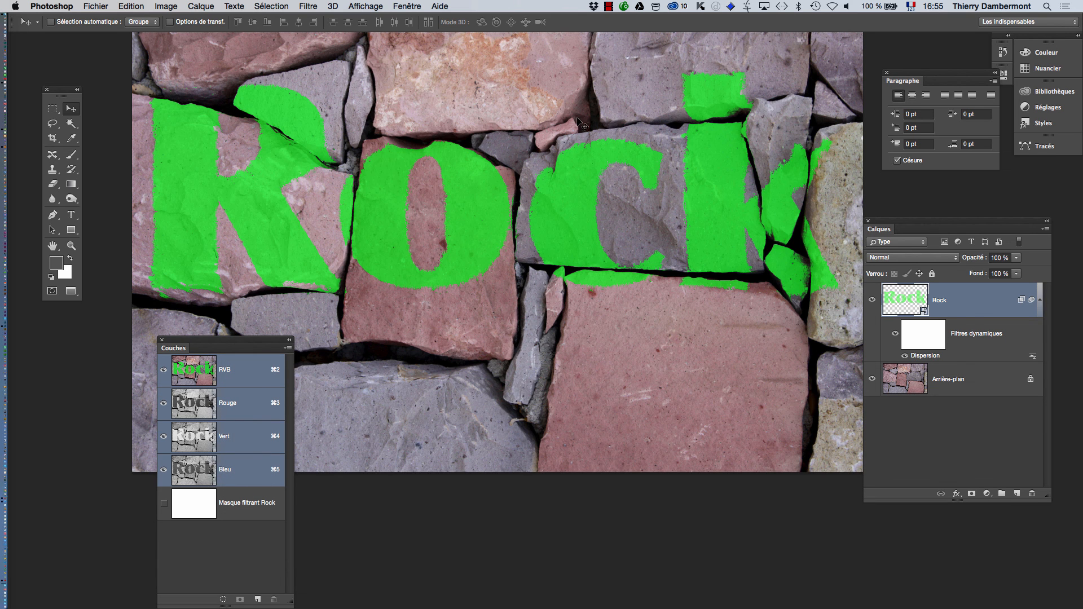
# Switch from Photoshop to another running application.
pyautogui.press('super+Tab')
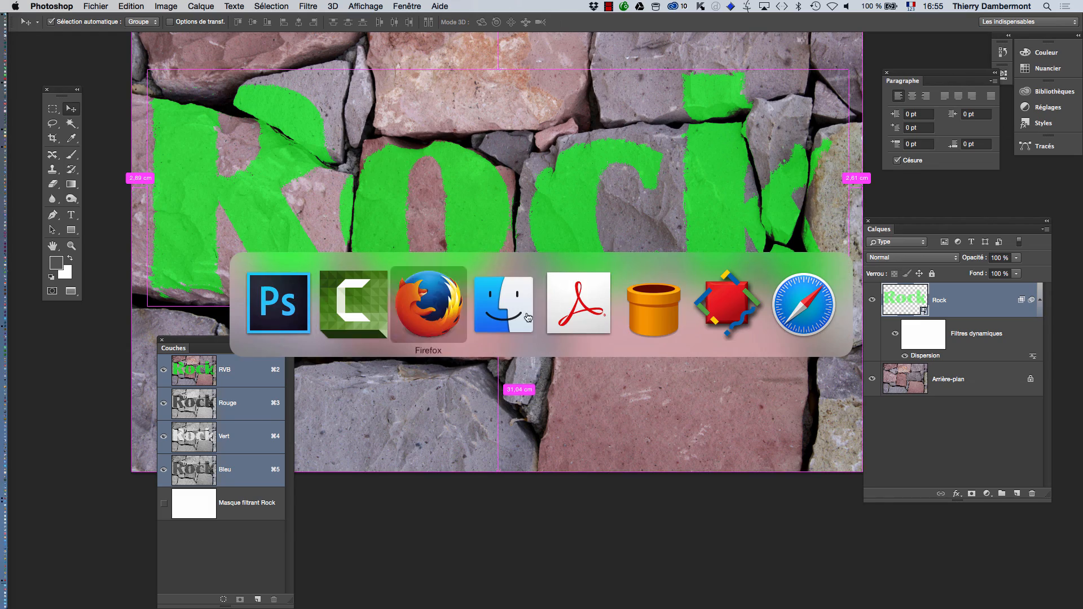